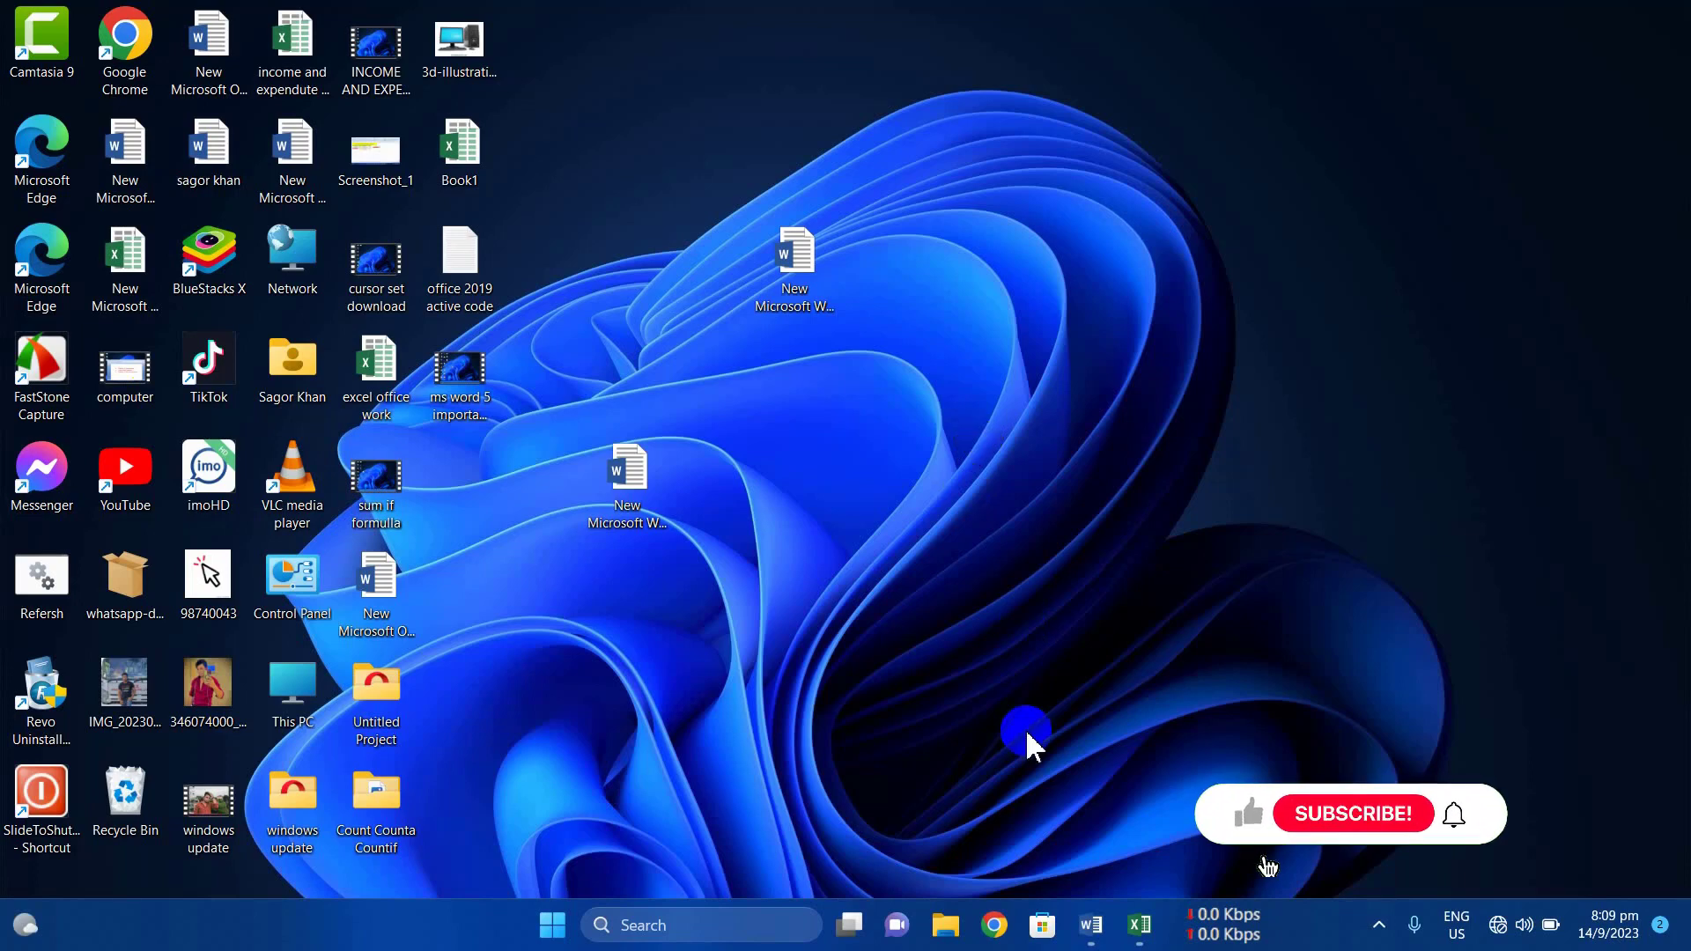
Switch to the Word document, highlight the first question about creating a nameless folder, and minimize the document
left_click(1090, 925)
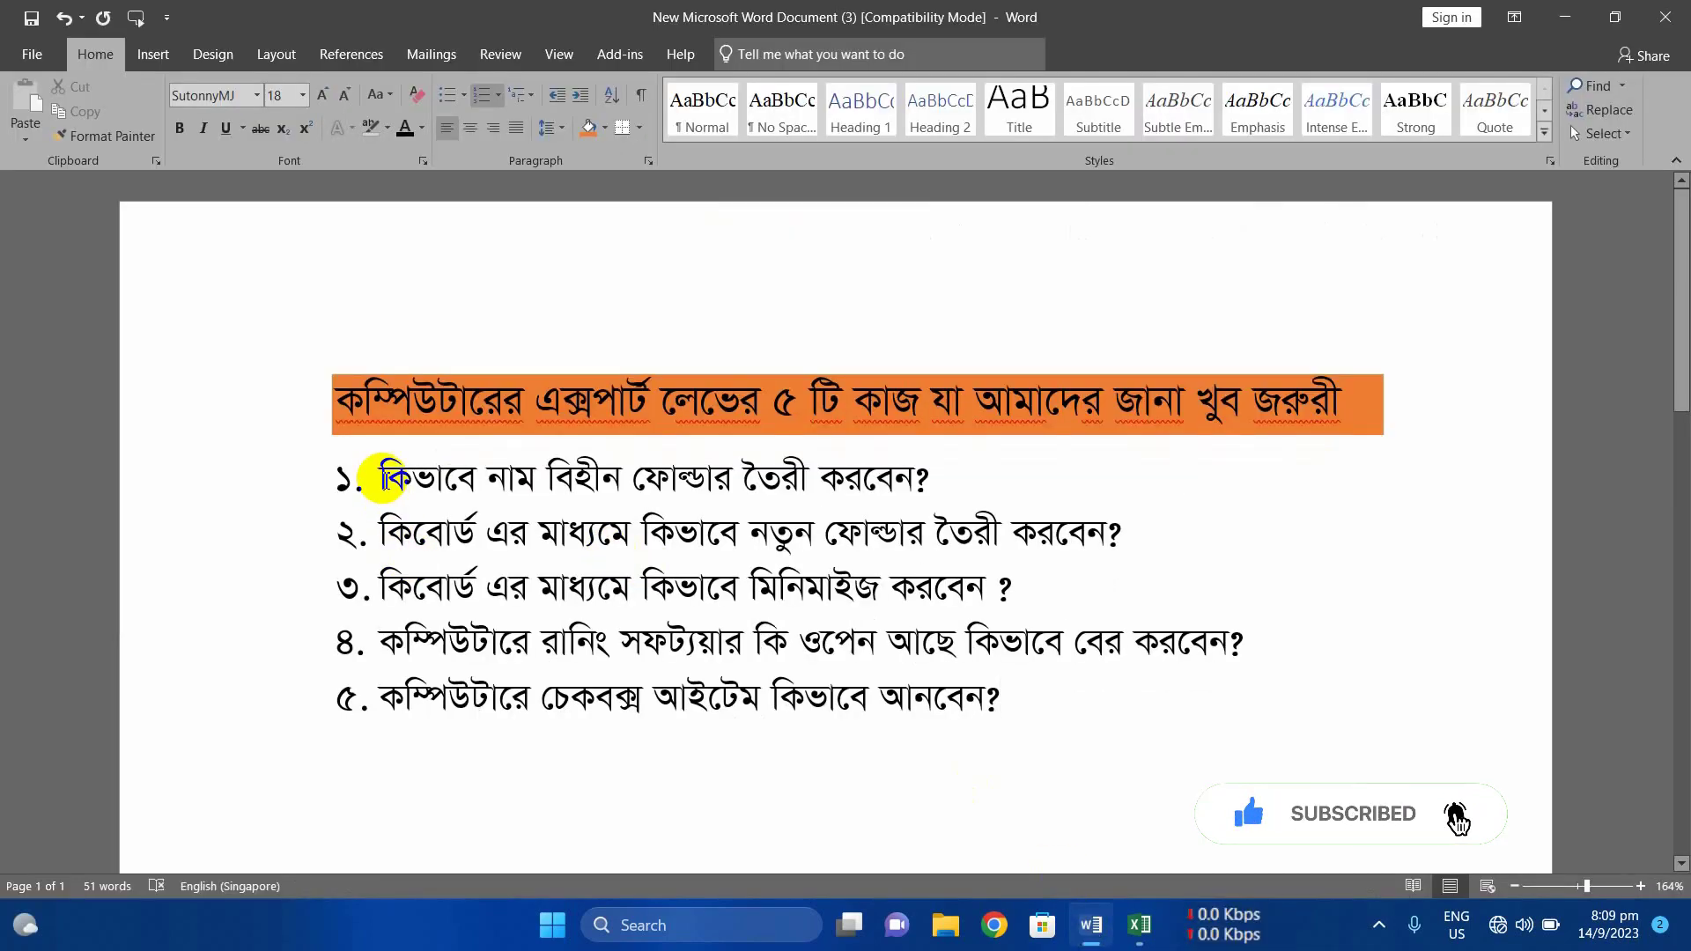
left_click_drag(381, 478, 996, 495)
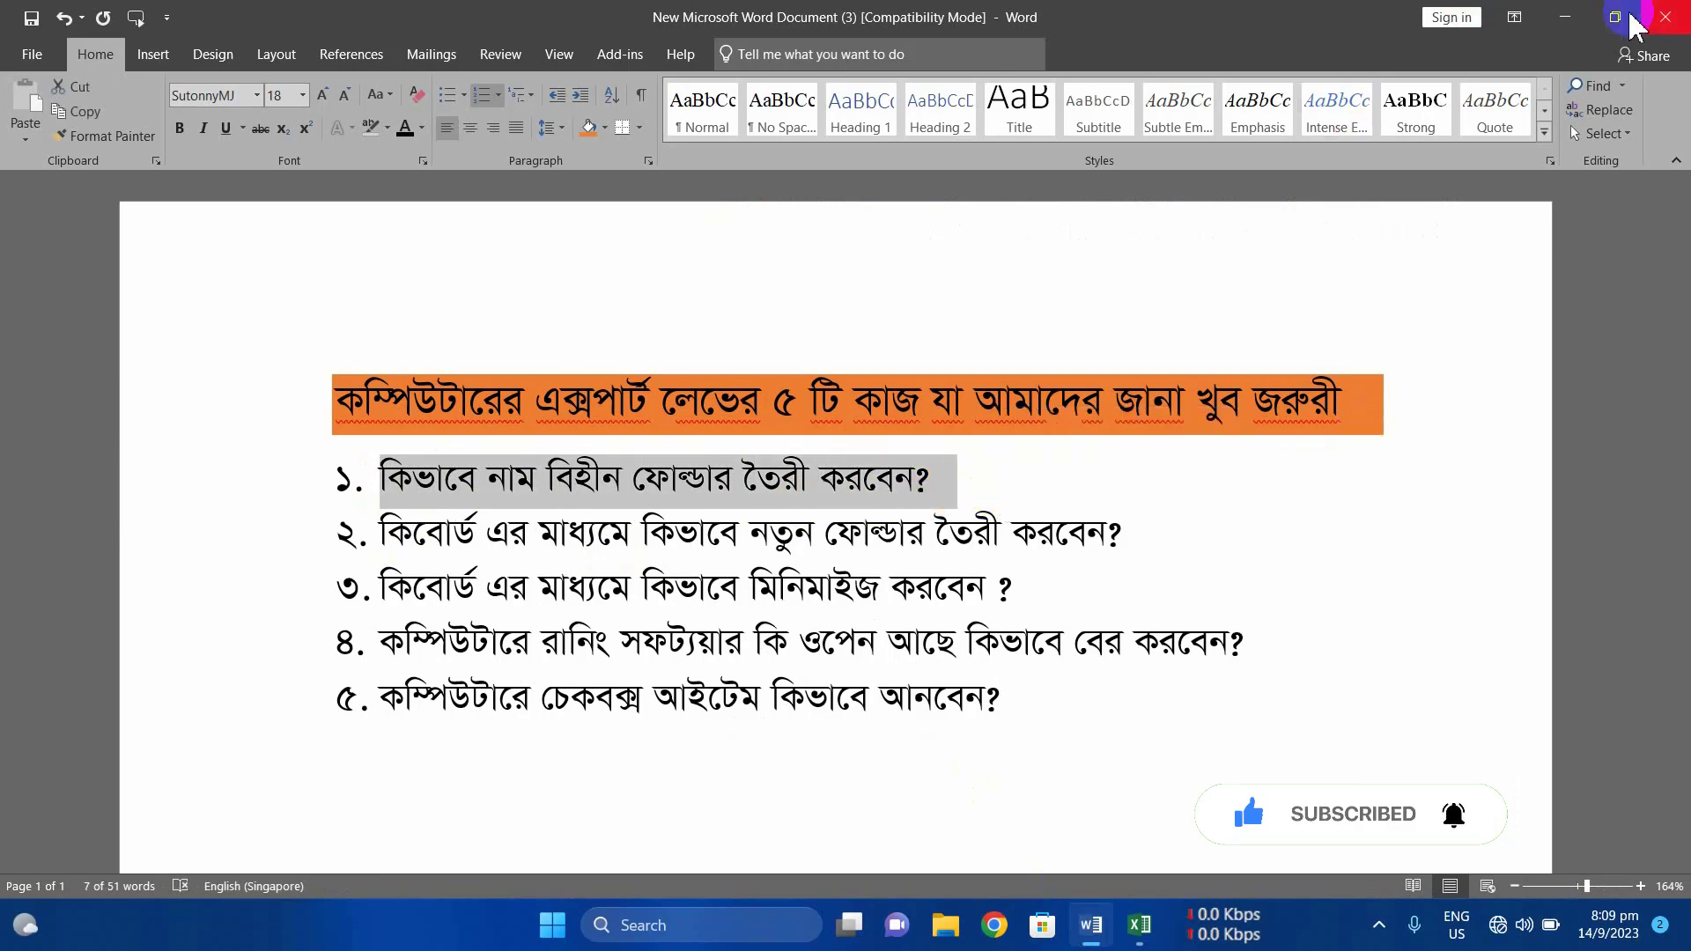
left_click(1564, 18)
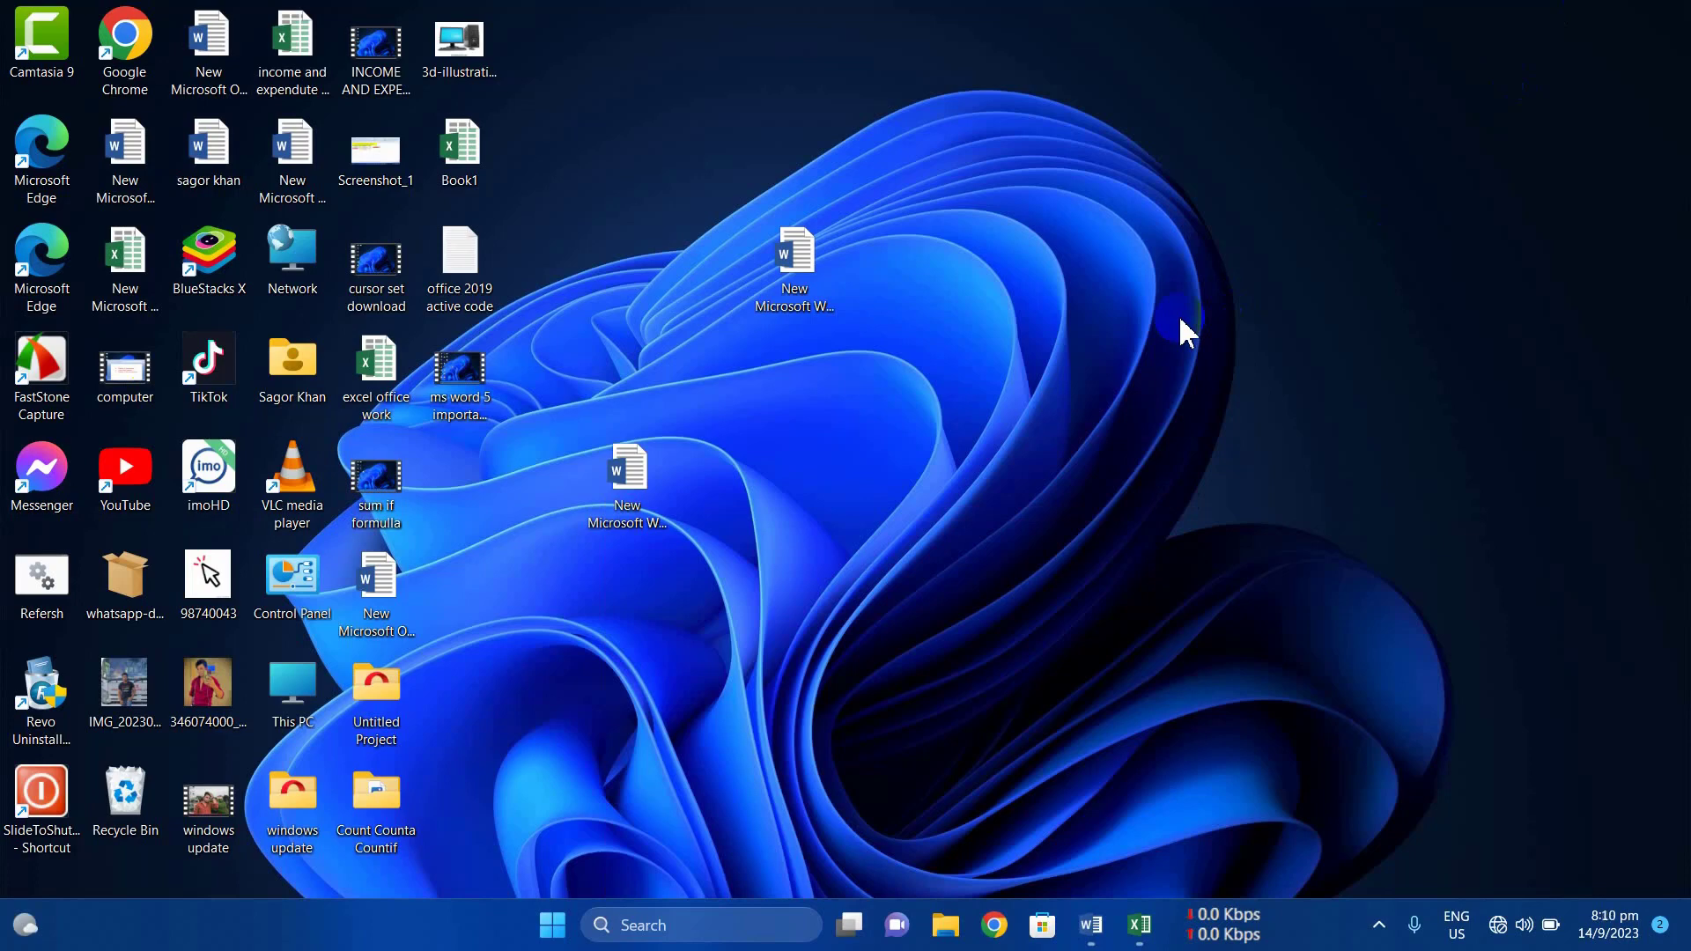
Try to create a desktop folder with an empty name by clearing its default name, and delete that folder
right_click(998, 152)
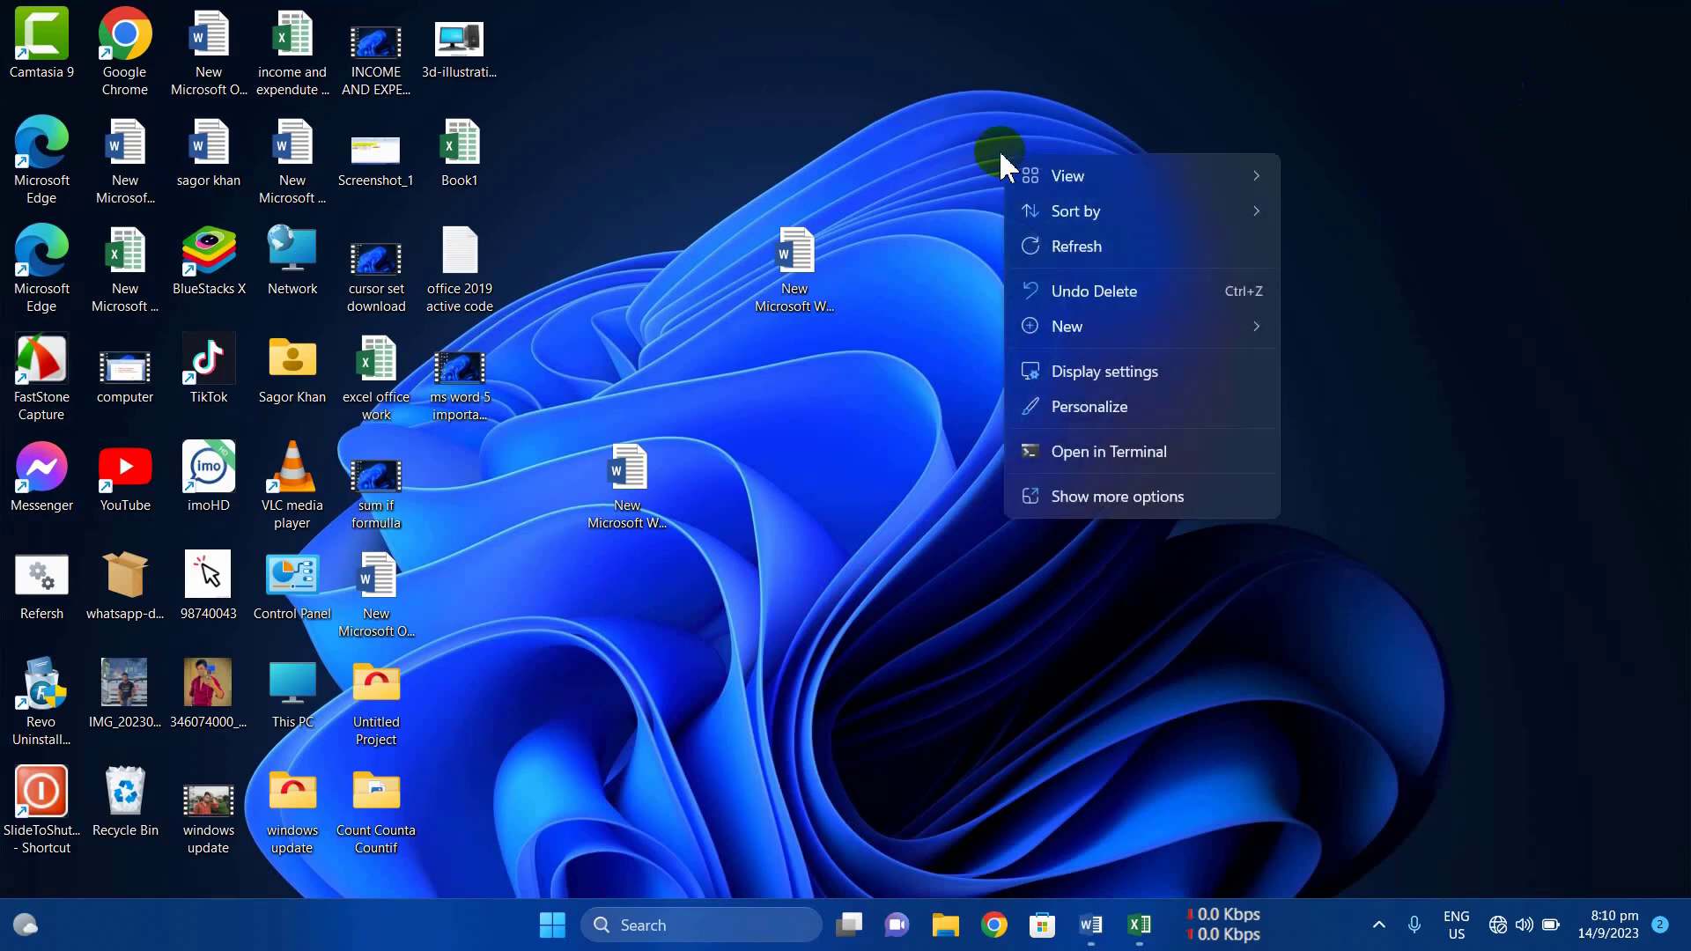
mouse_move(1060, 321)
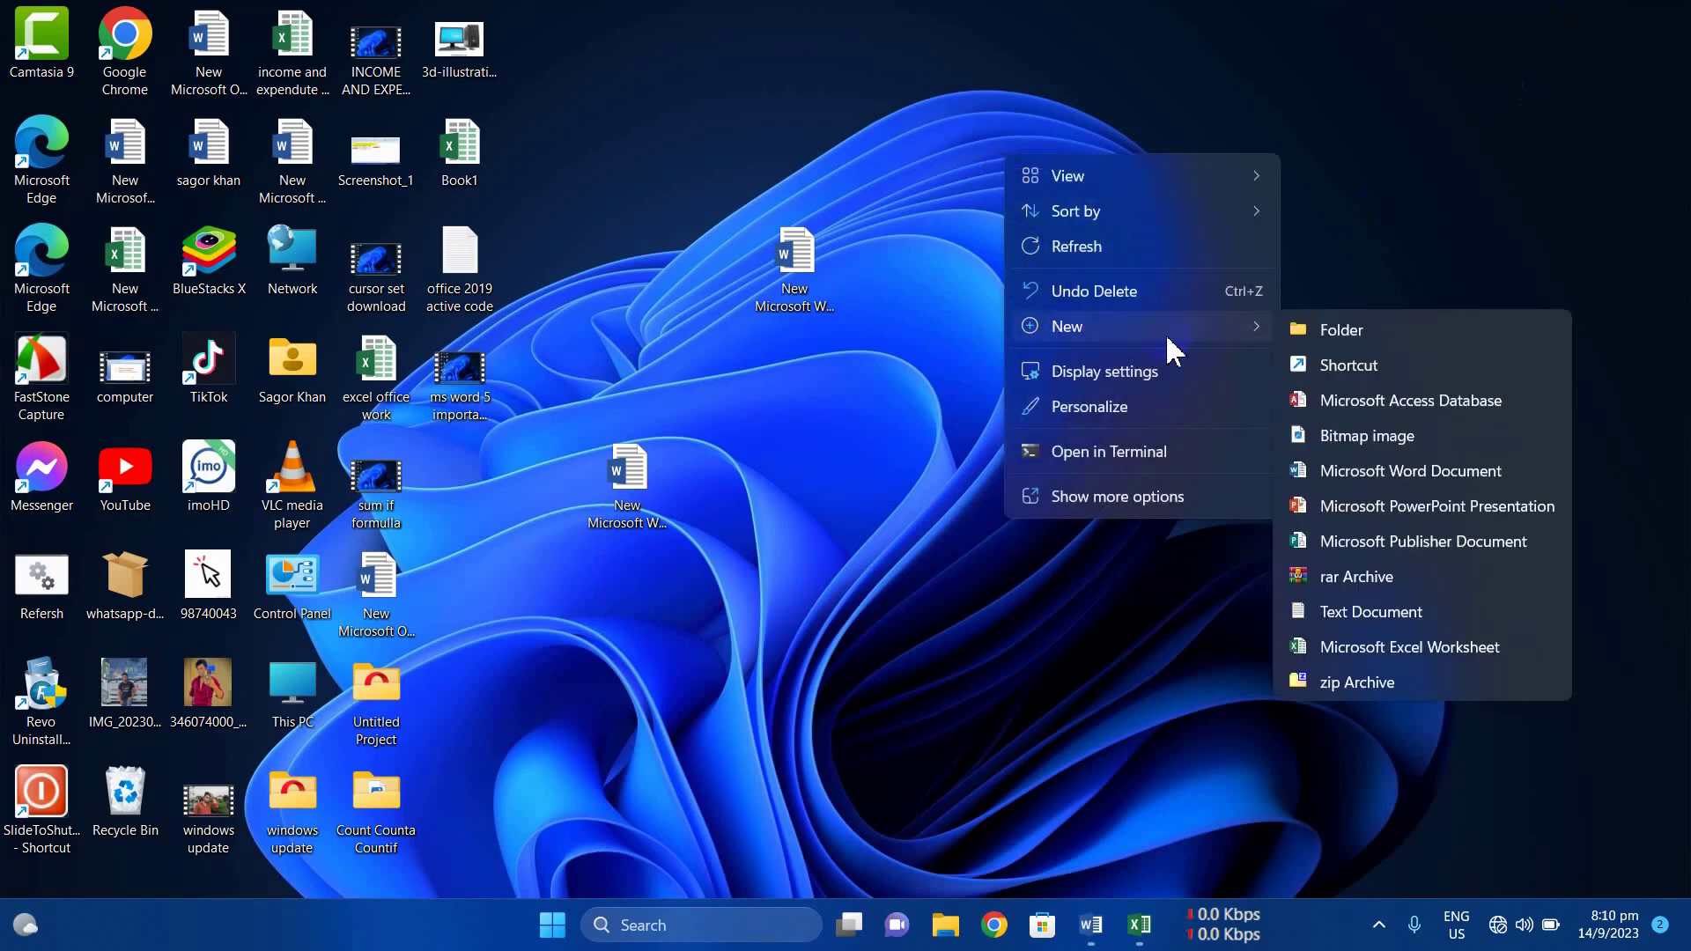
left_click(1347, 326)
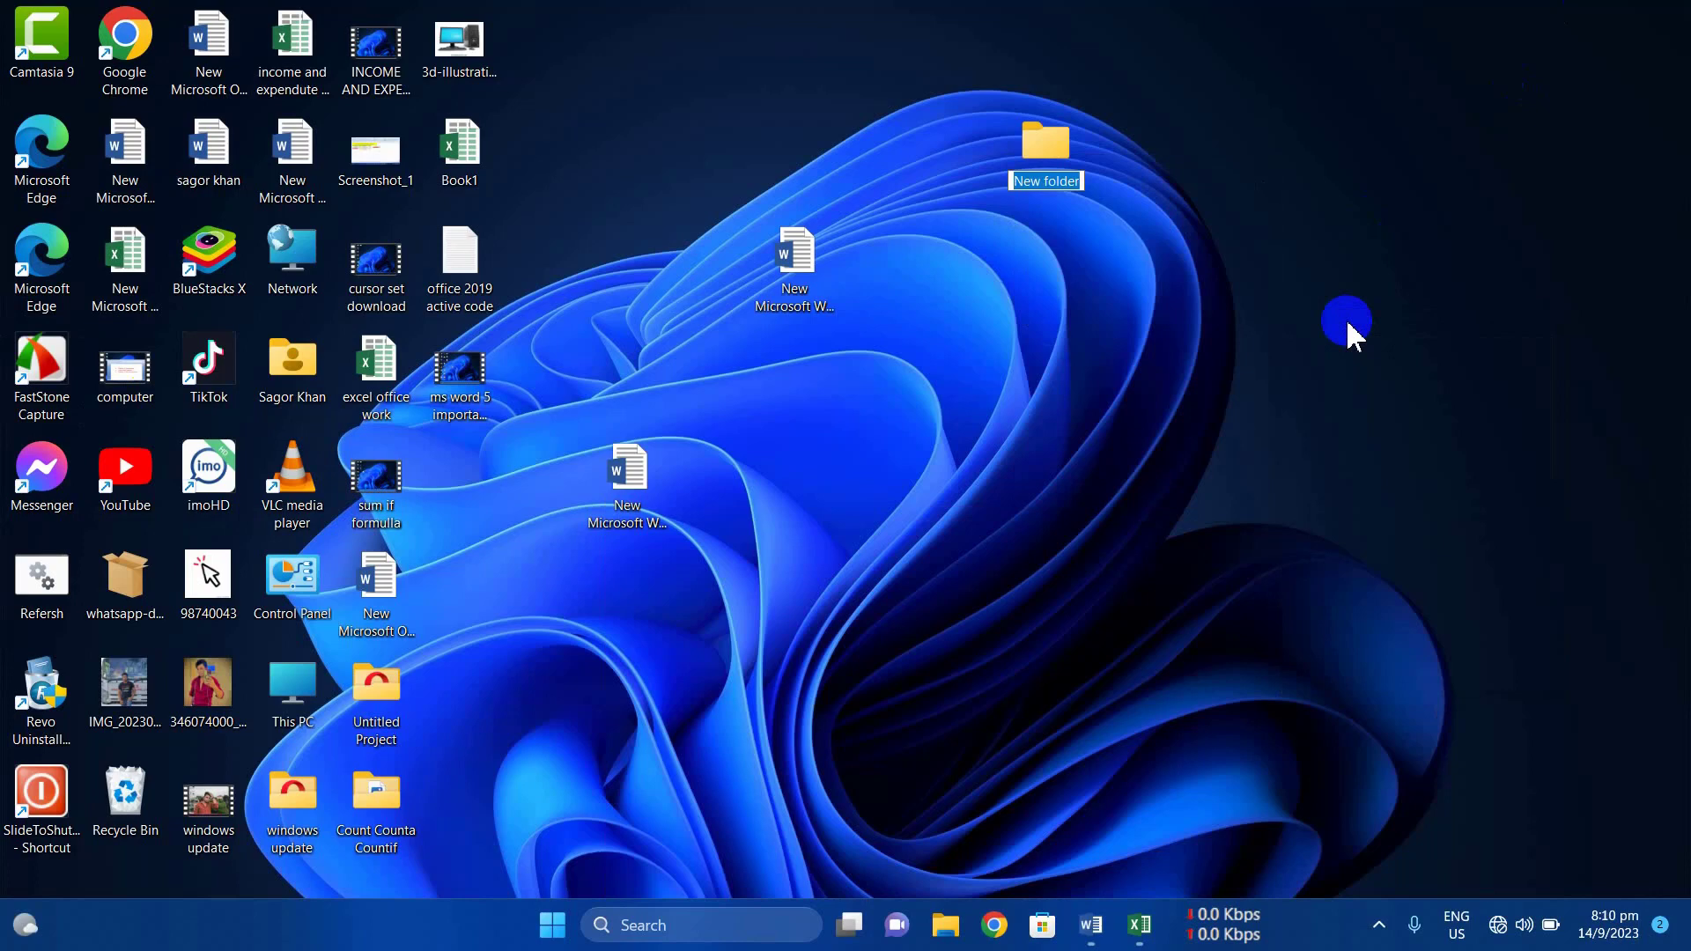
key("BackSpace")
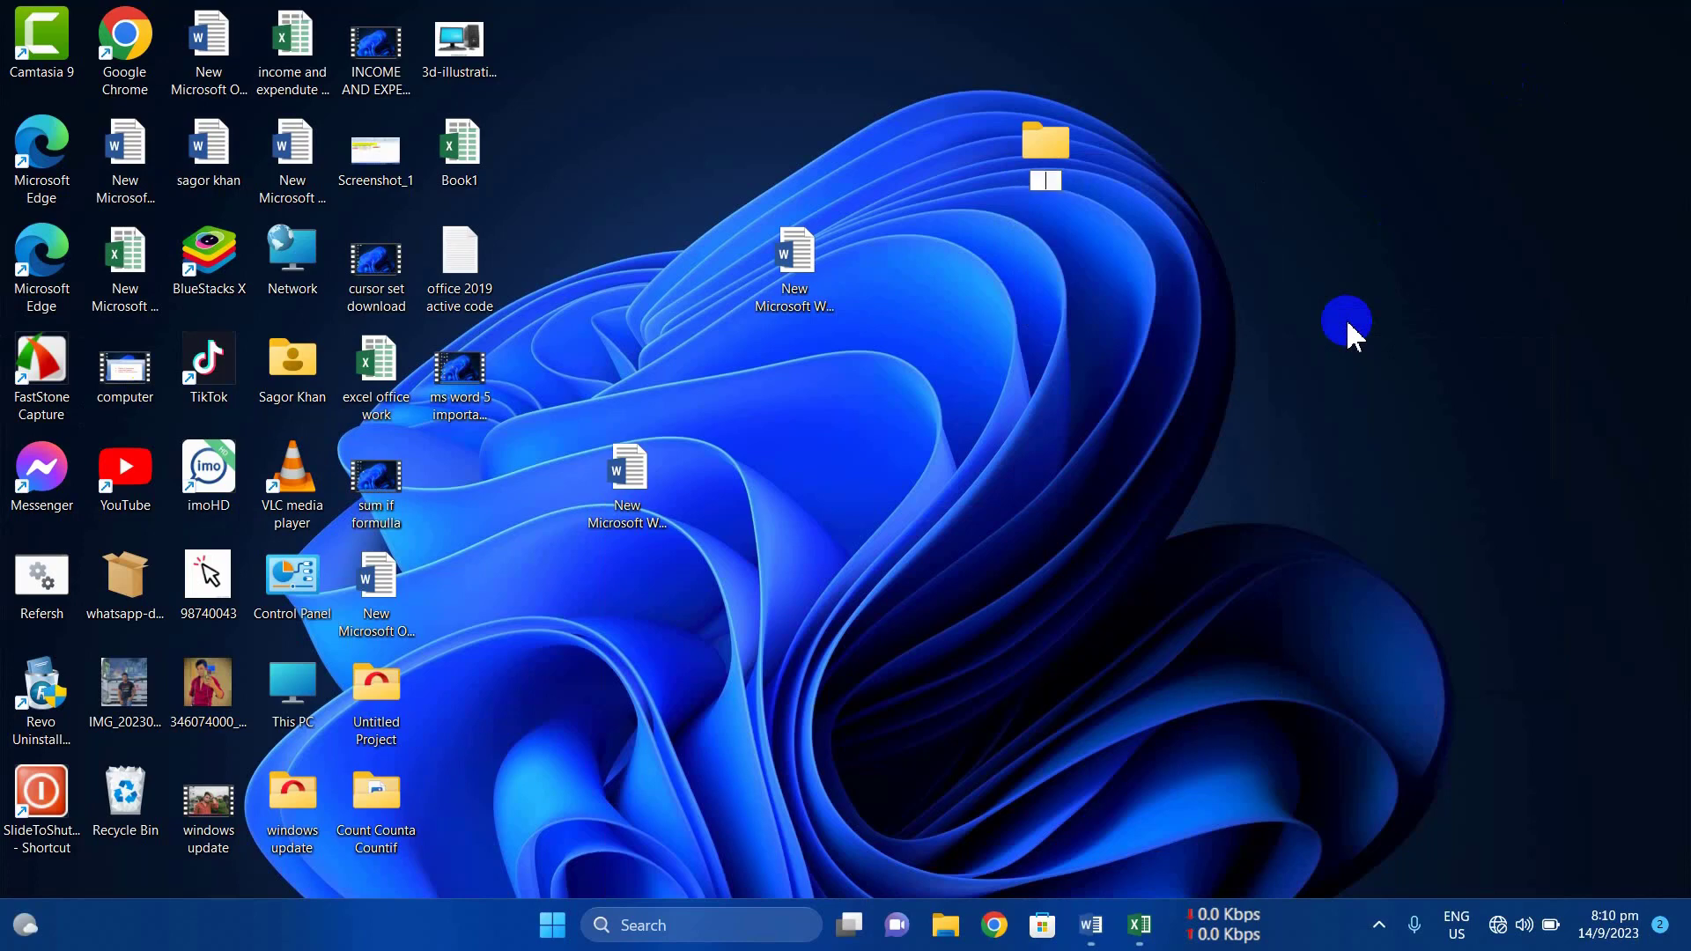
key("Return")
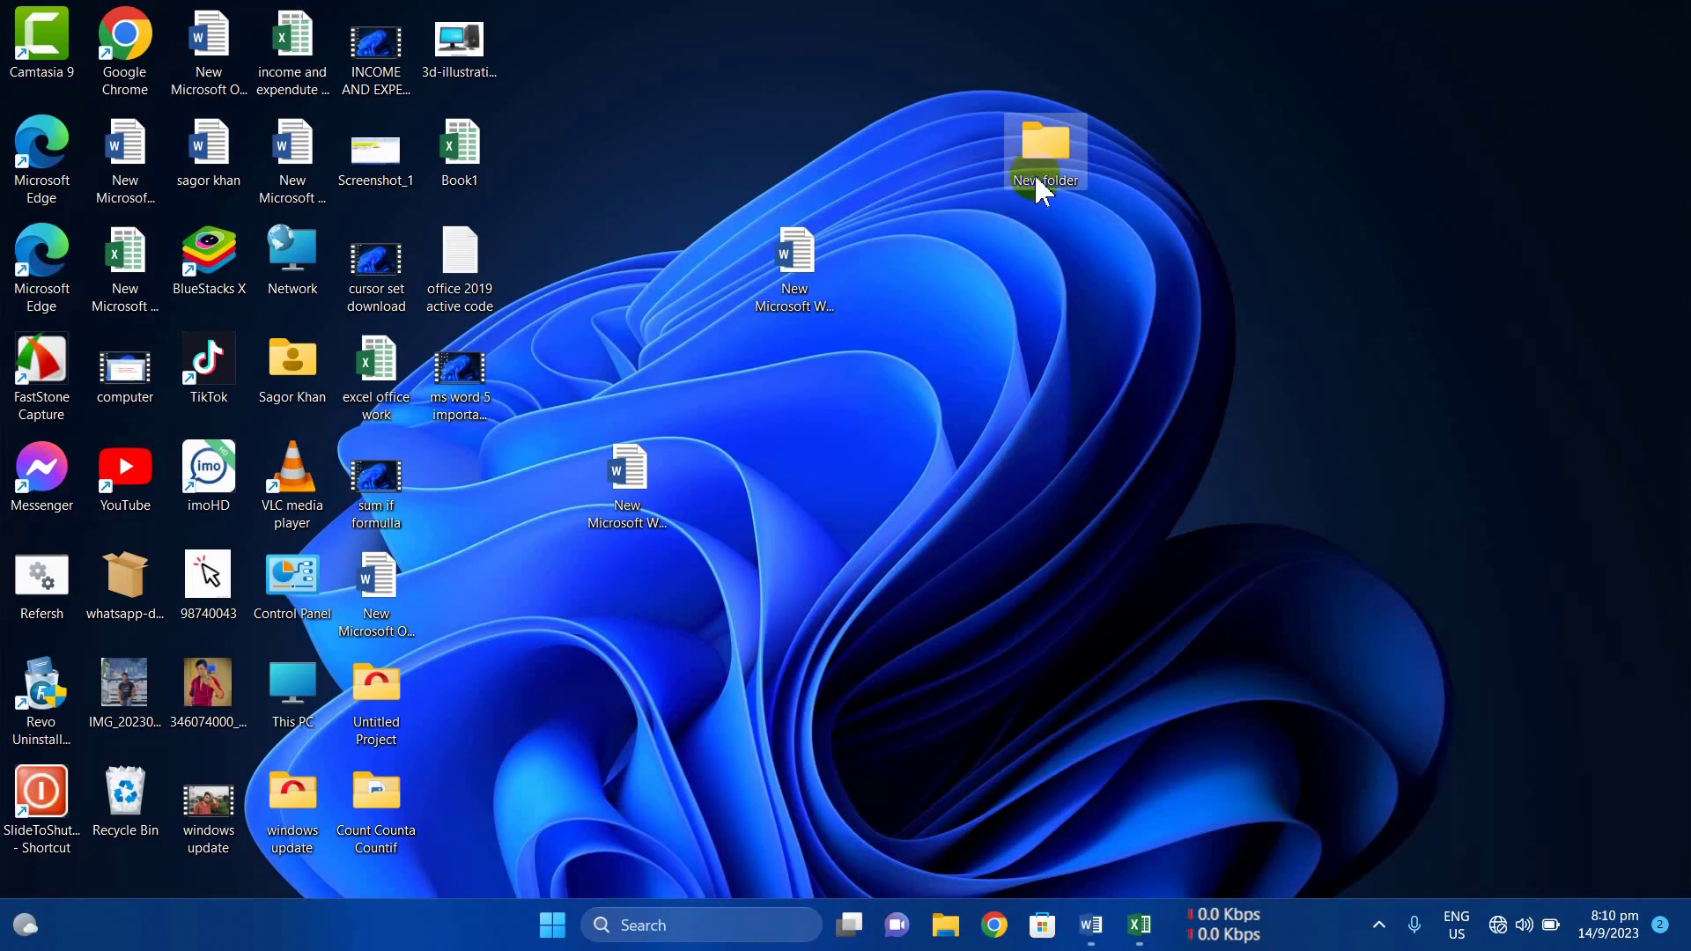
right_click(1048, 152)
left_click(1207, 179)
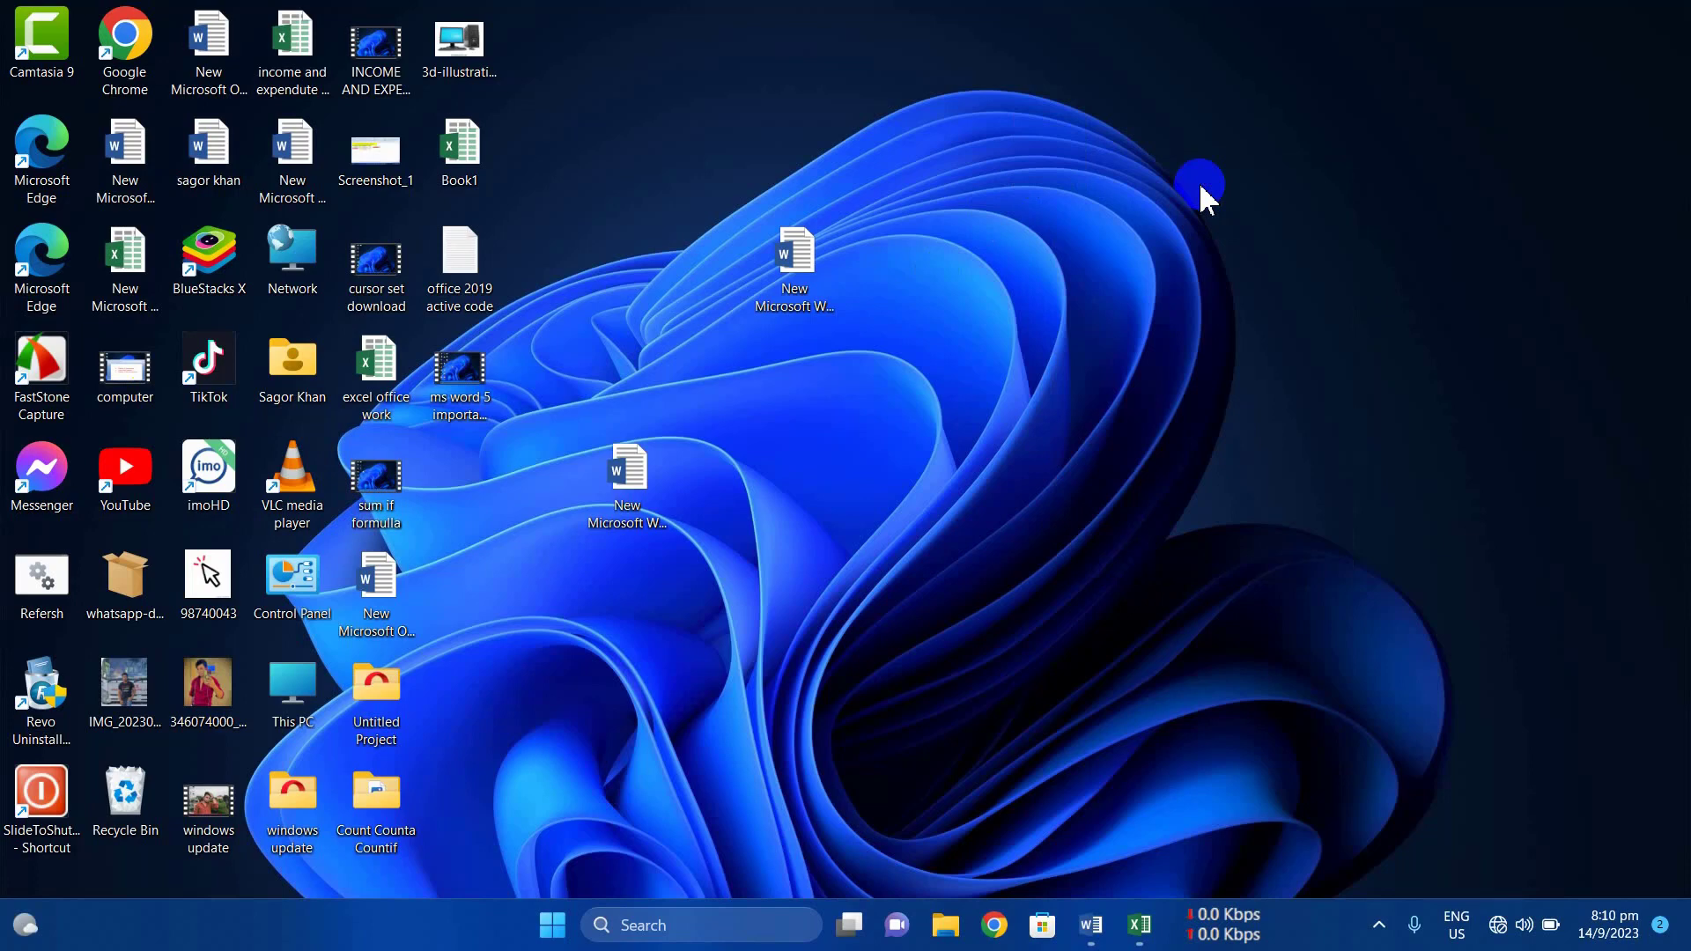
Create a new desktop folder and name it with the invisible character of code 255
right_click(1013, 165)
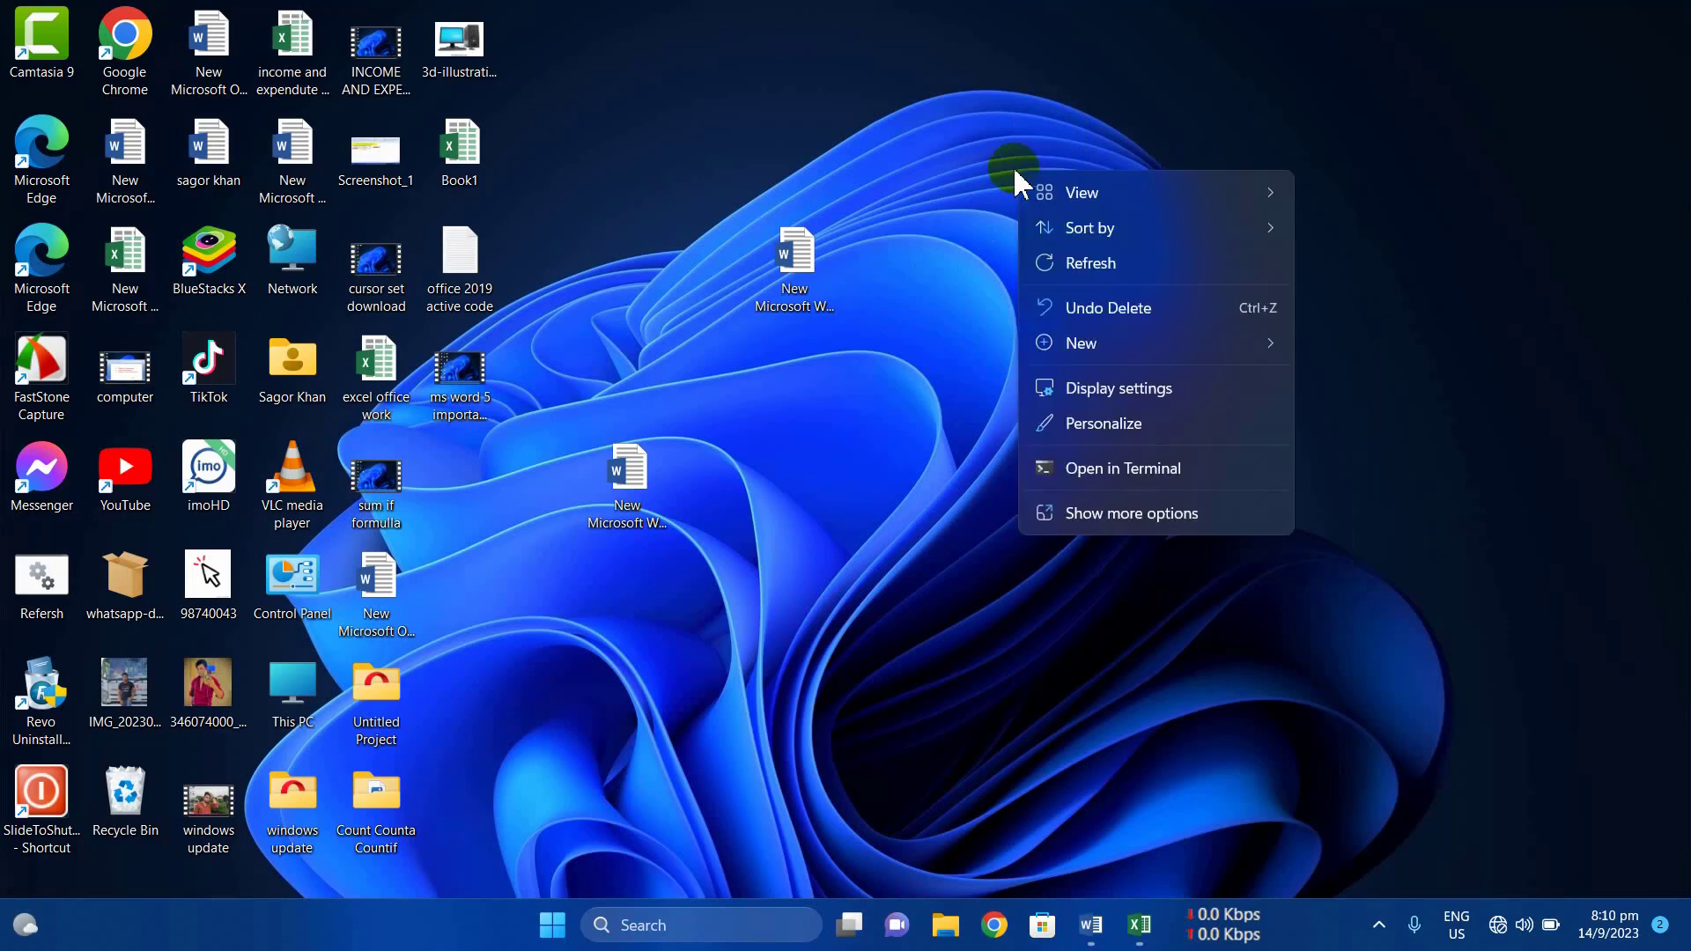
mouse_move(1111, 348)
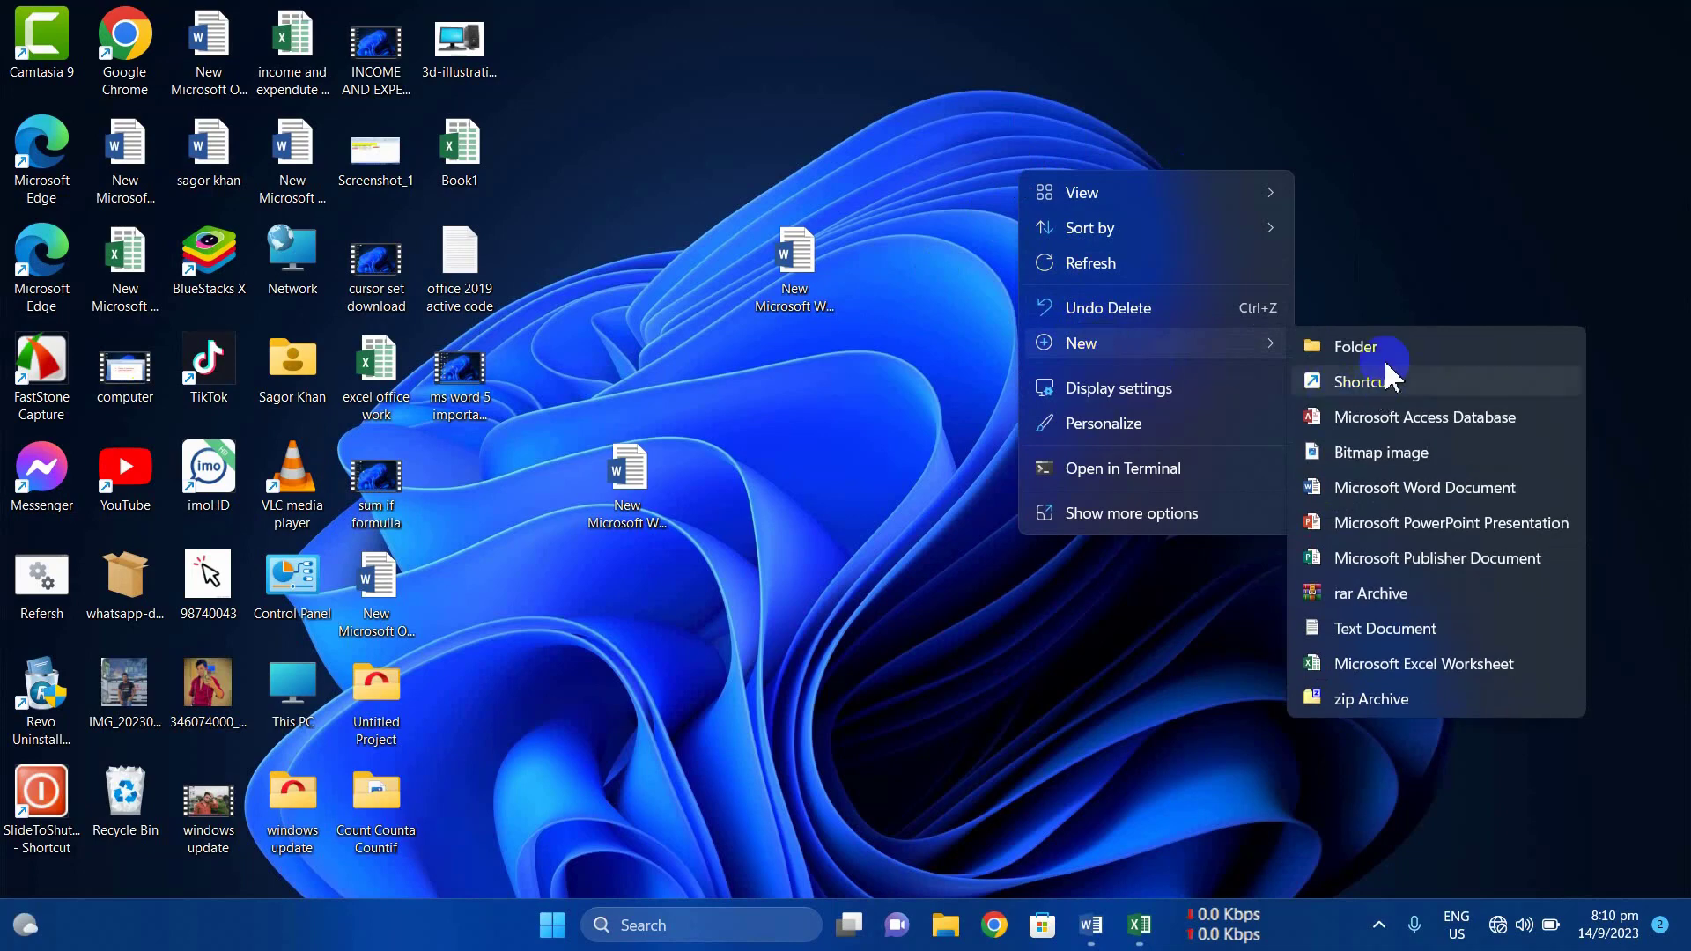
left_click(1388, 346)
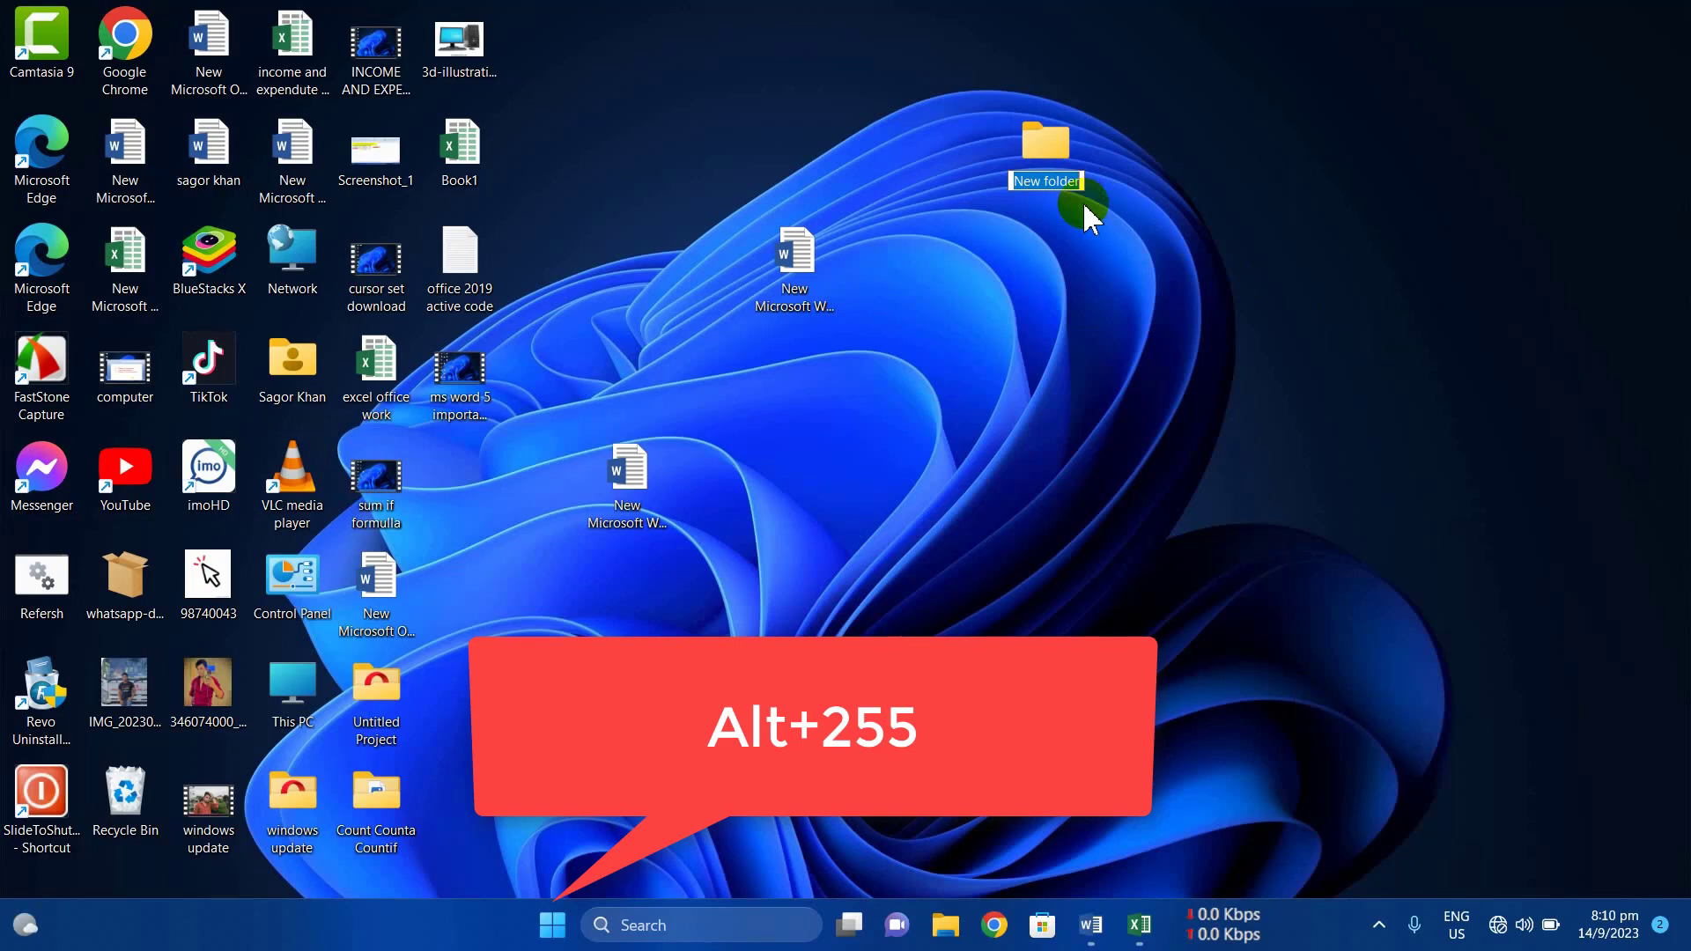
key("Return")
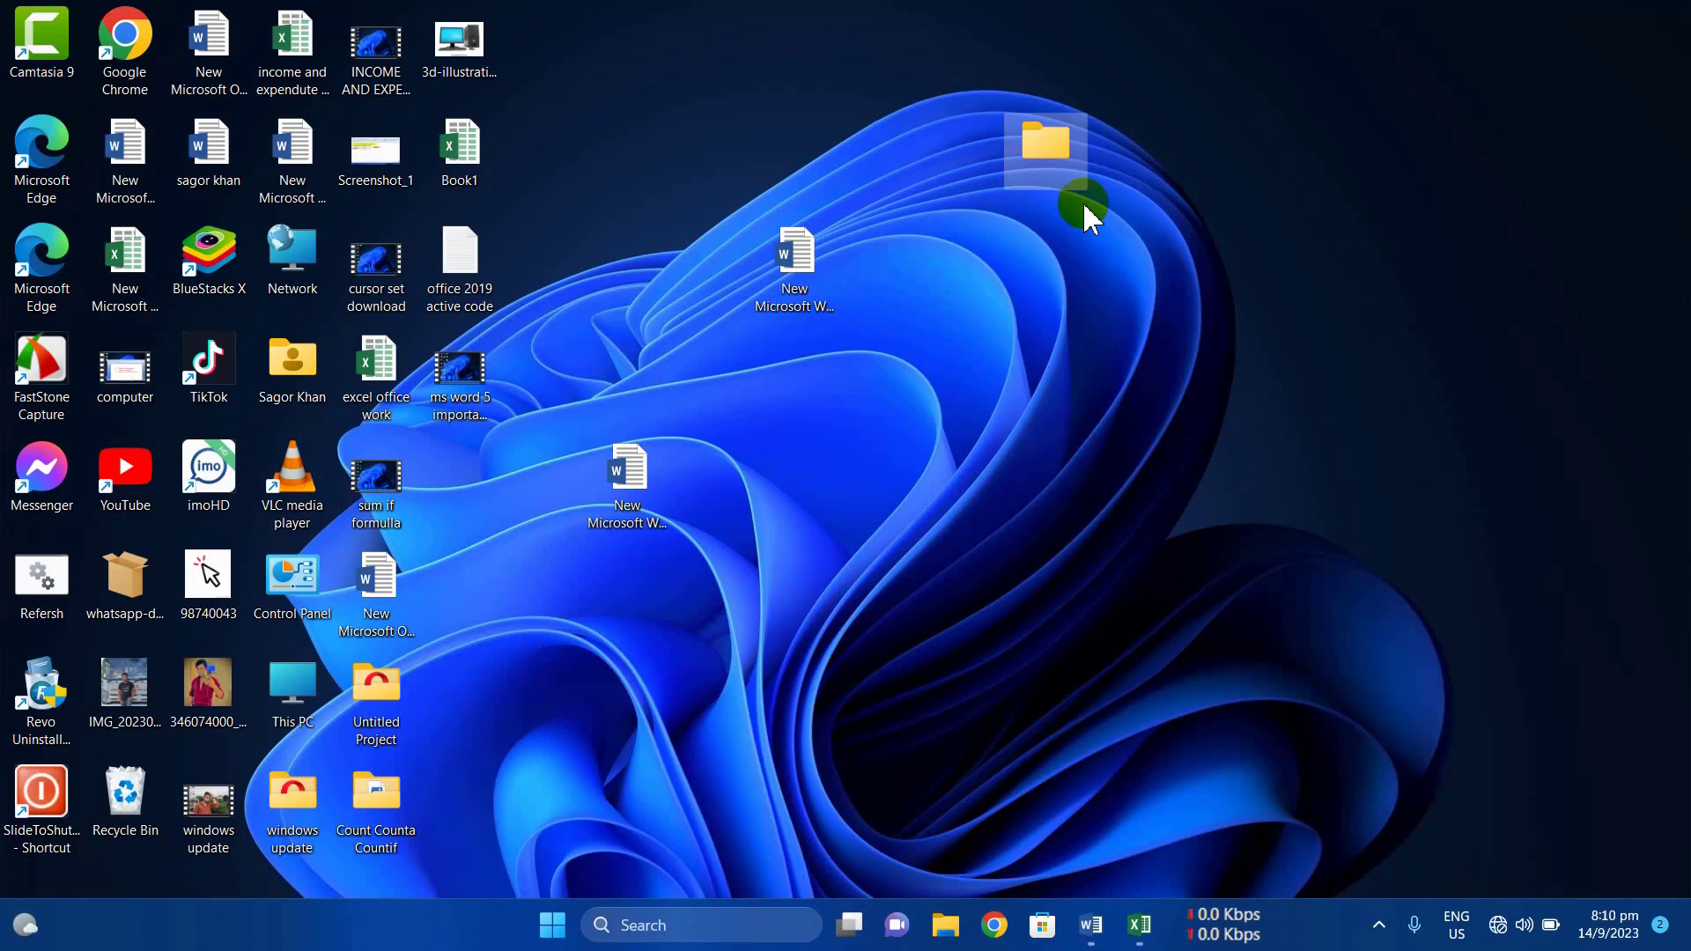
Delete the nameless folder and refresh the desktop
right_click(1066, 163)
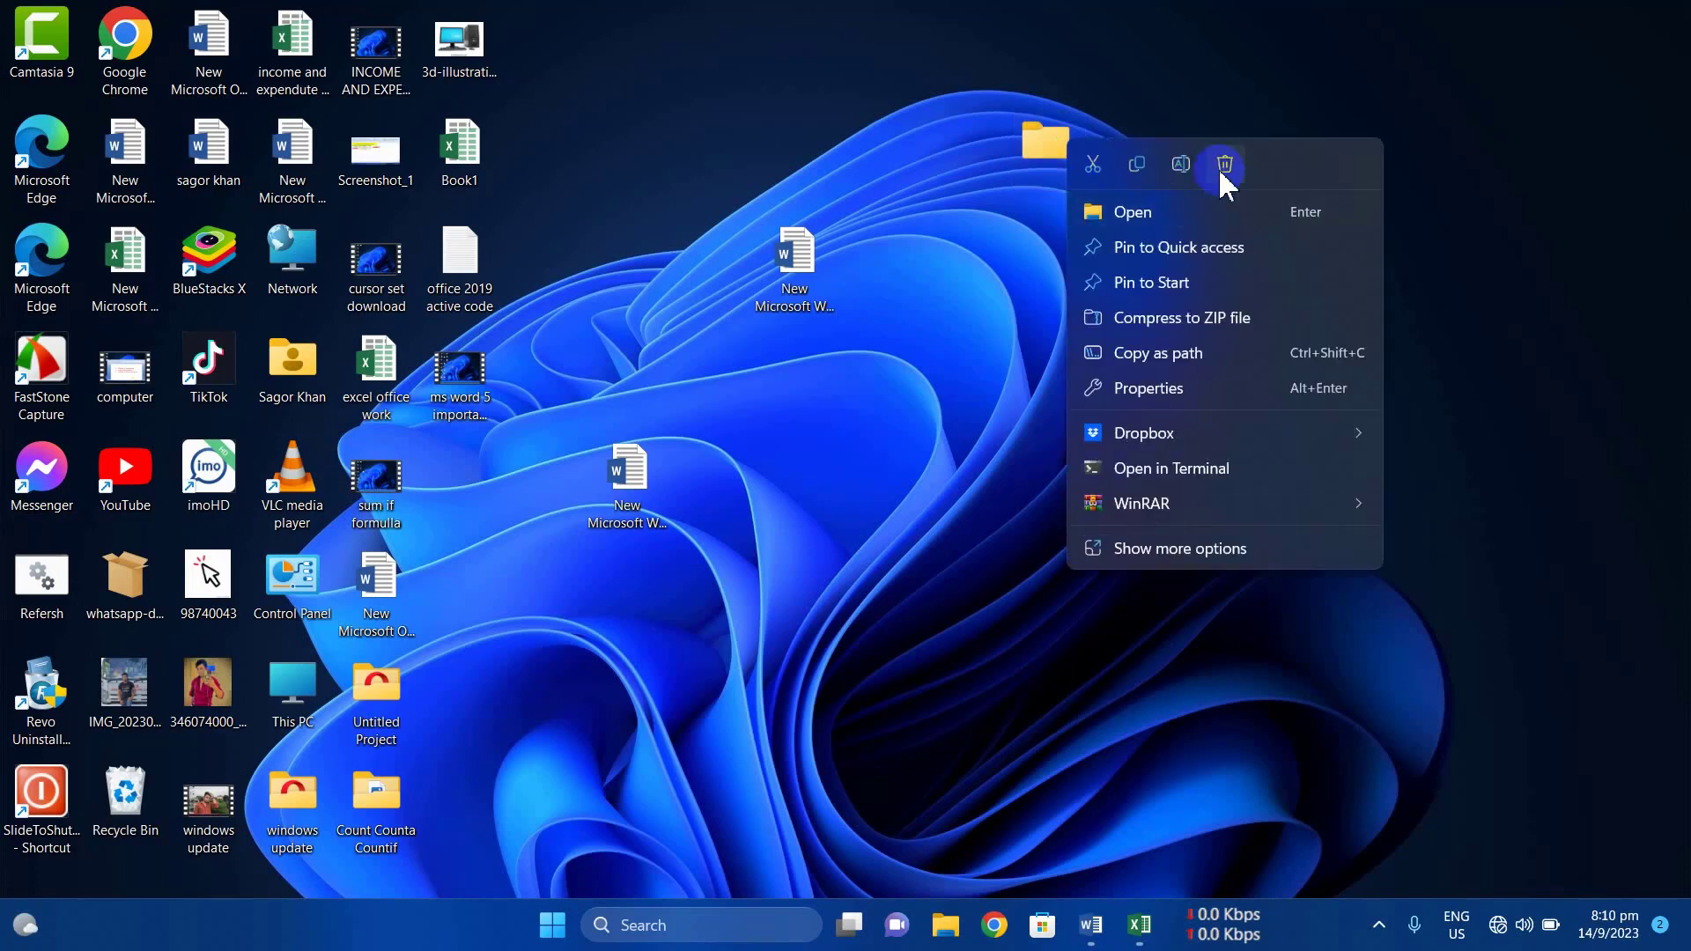
left_click(1220, 173)
right_click(1005, 168)
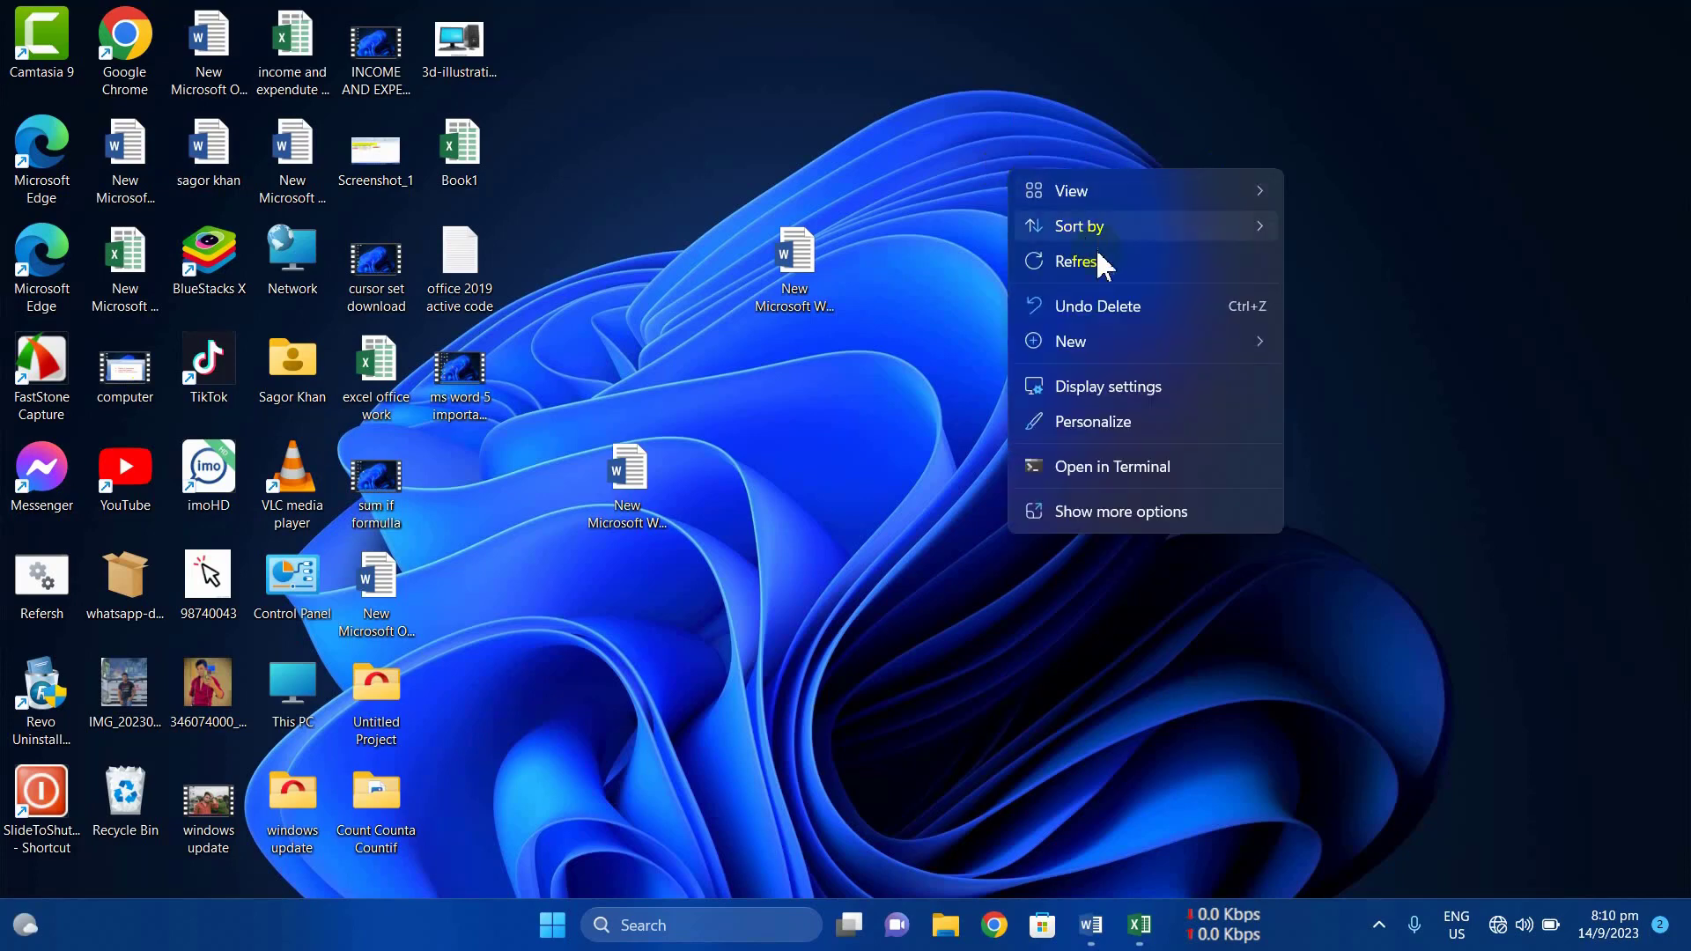
left_click(1099, 263)
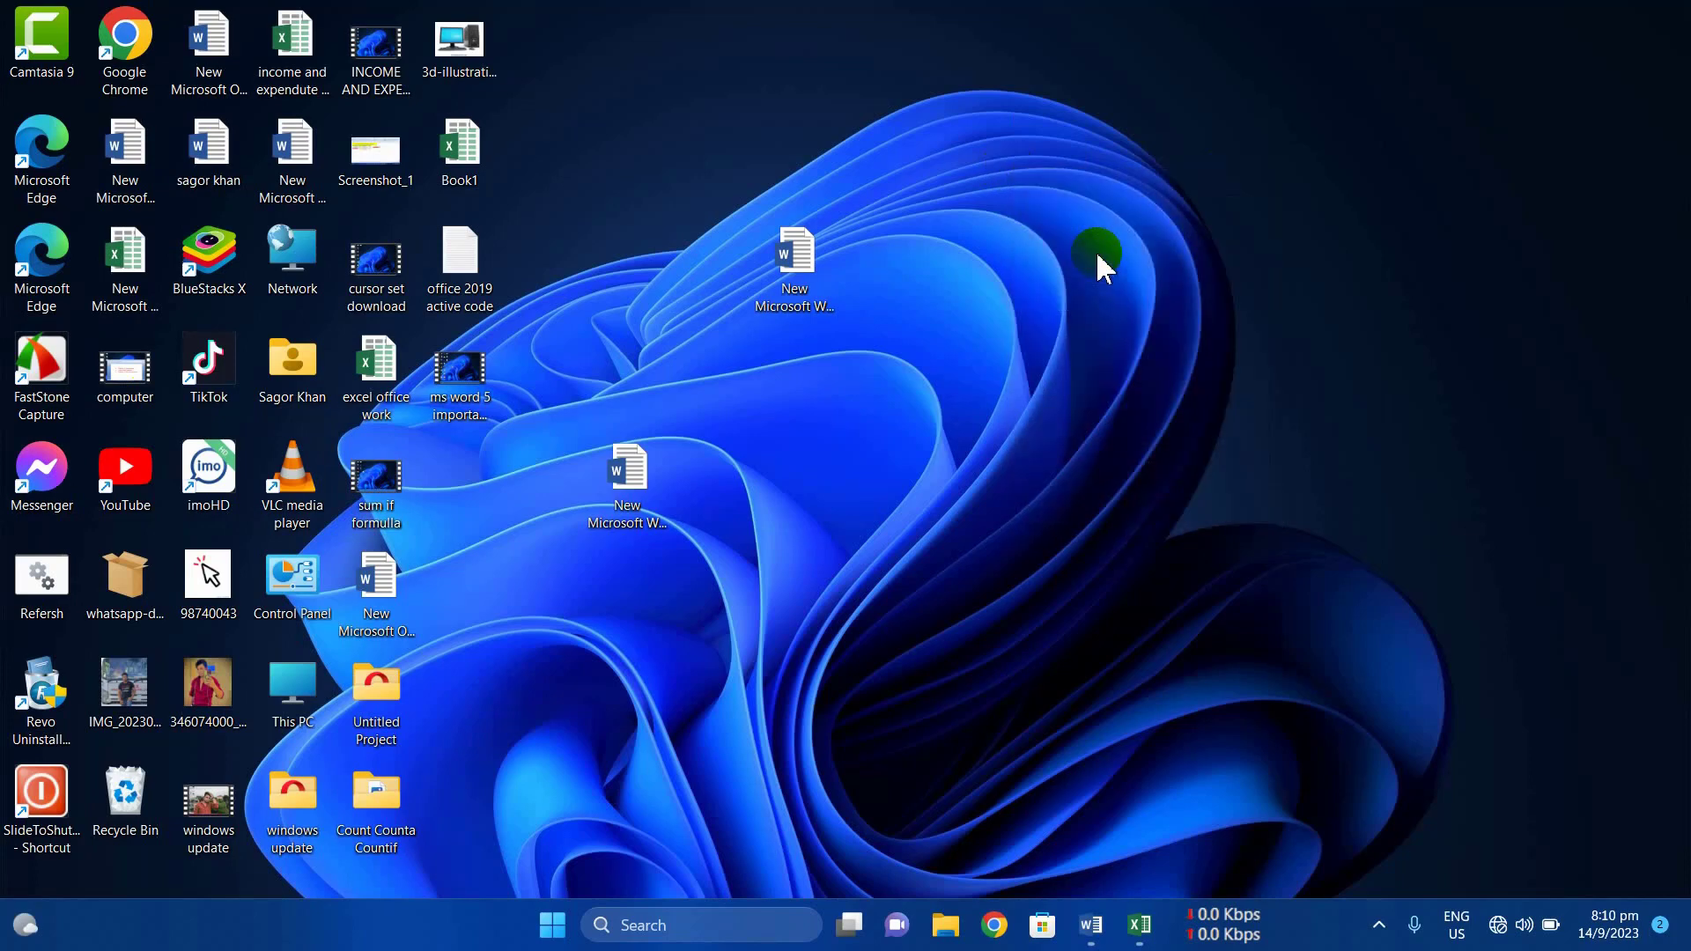
Create a new folder on the desktop and replace its default name with the invisible character 255
right_click(1049, 183)
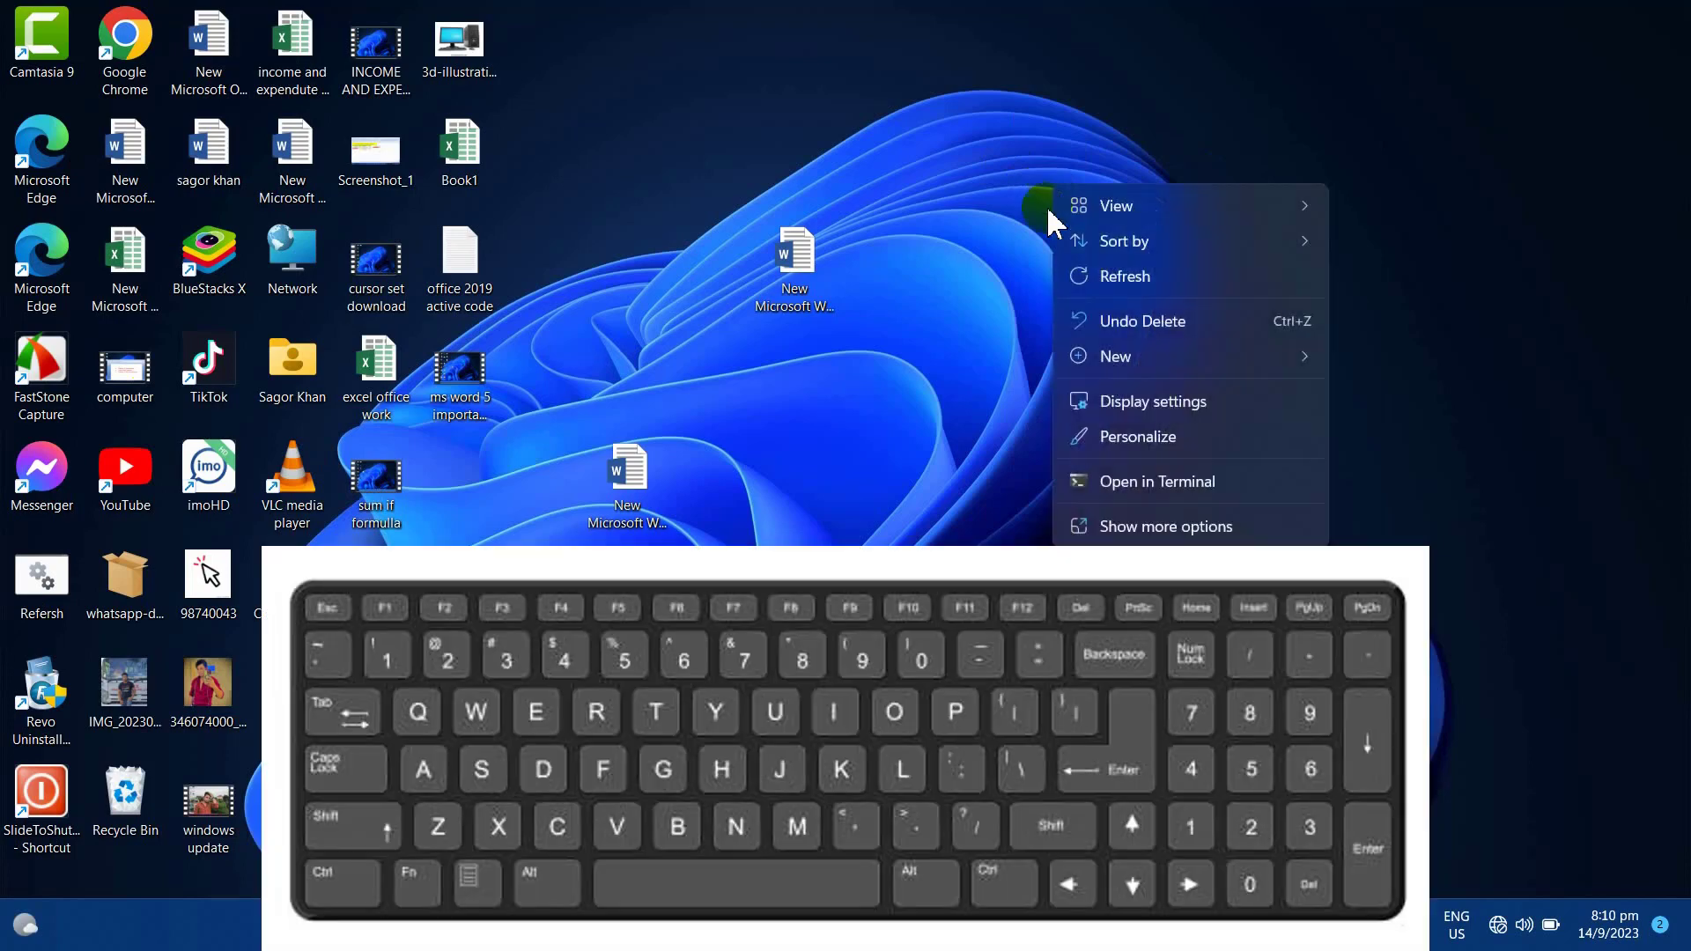
left_click(1094, 357)
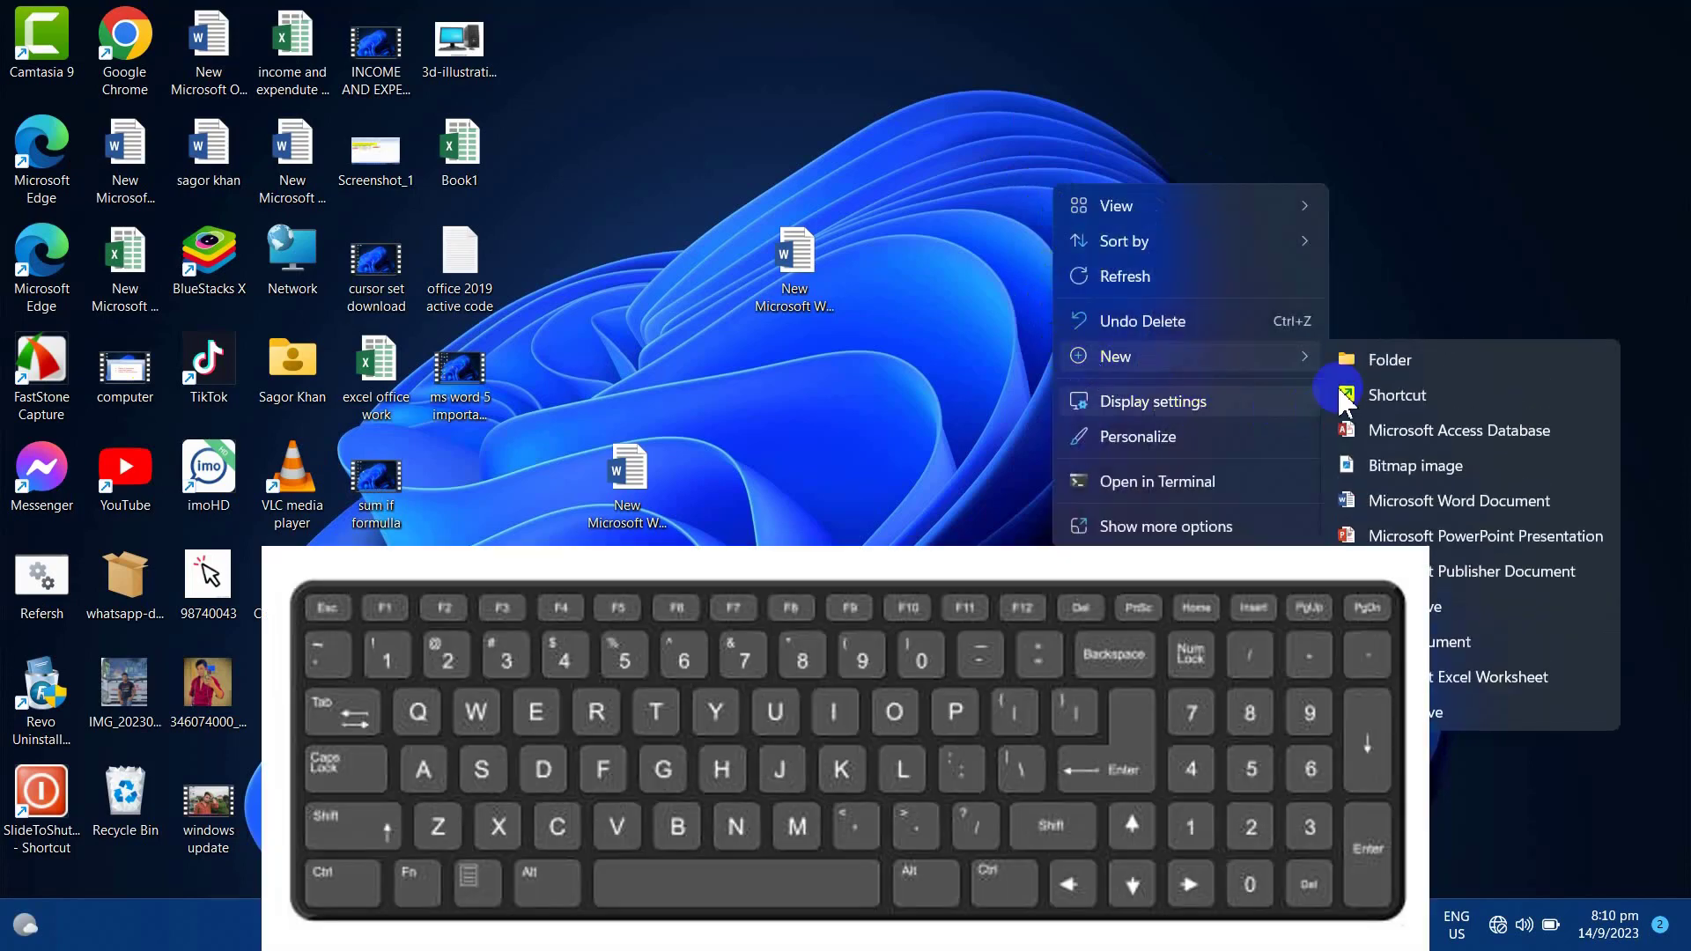
left_click(1363, 368)
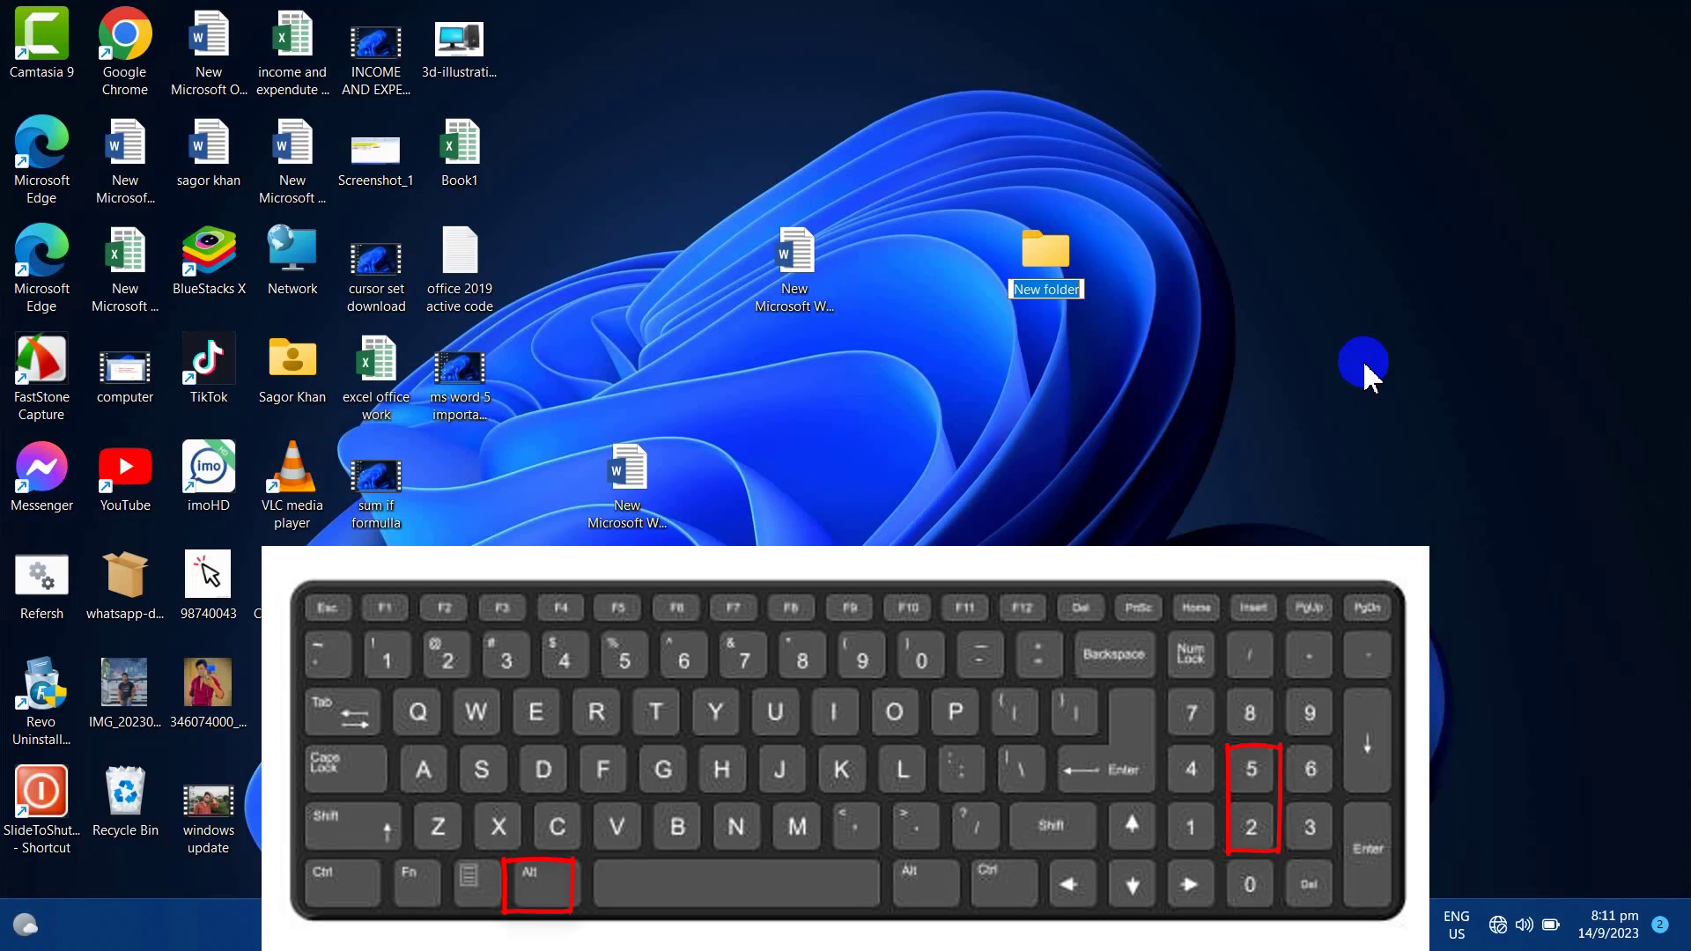
key("alt+KP_2")
key("alt+KP_5")
key("alt+KP_5")
key("Return")
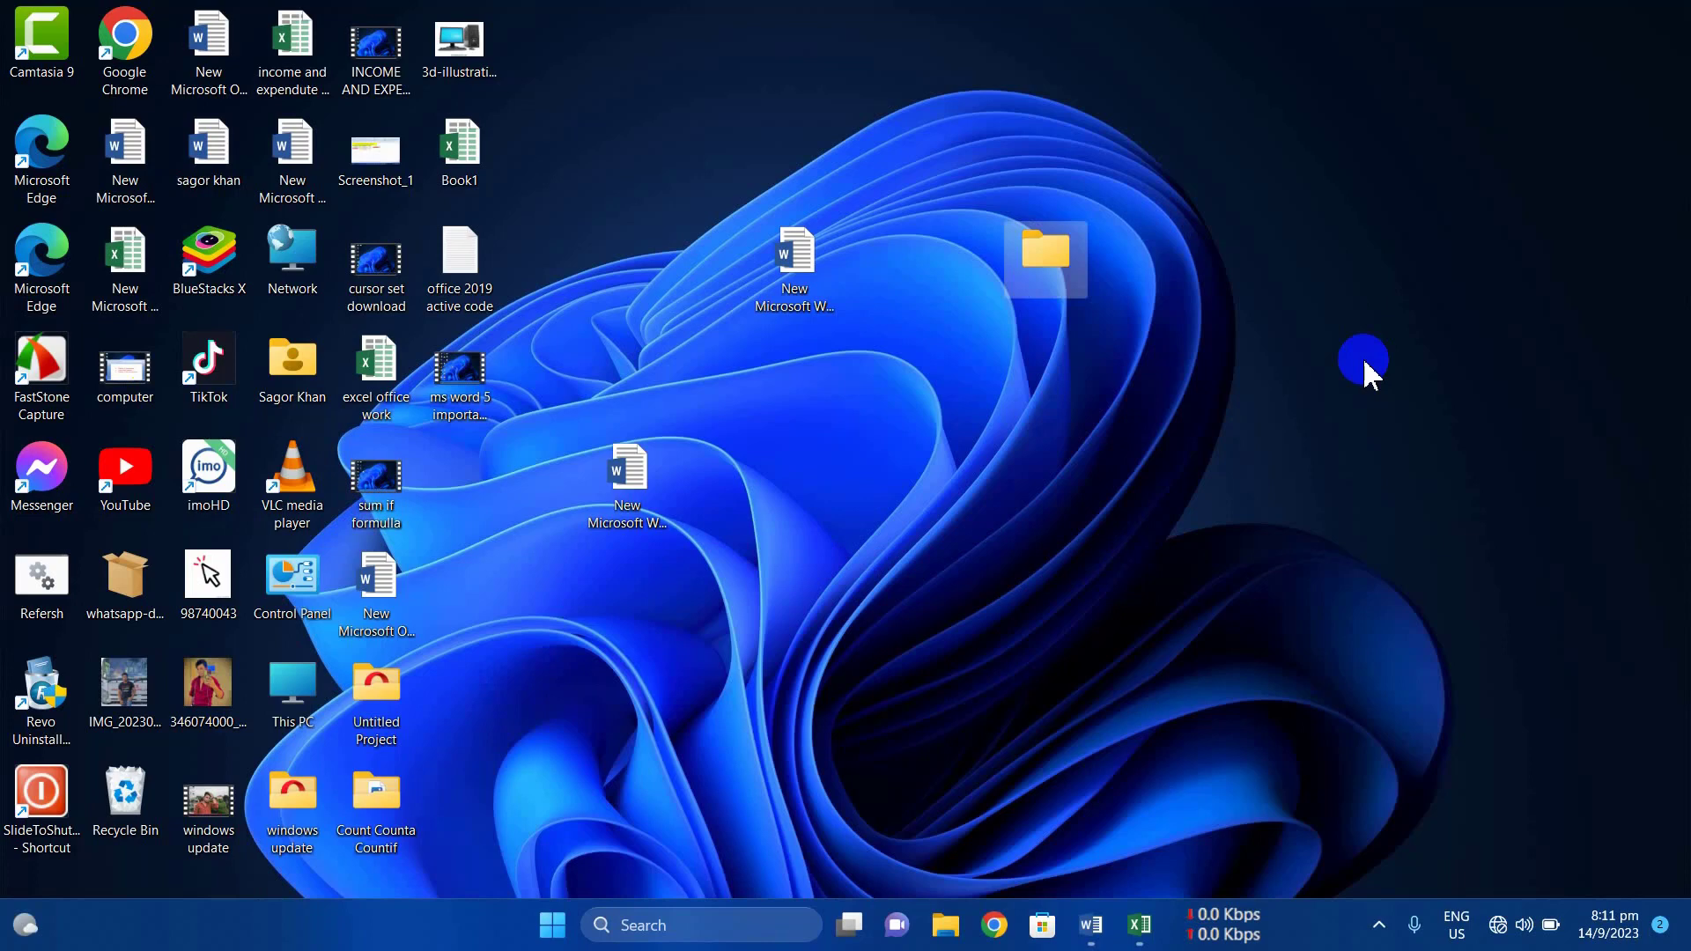
Look at the question list in the Word document, minimize it, and refresh the desktop
left_click(1112, 934)
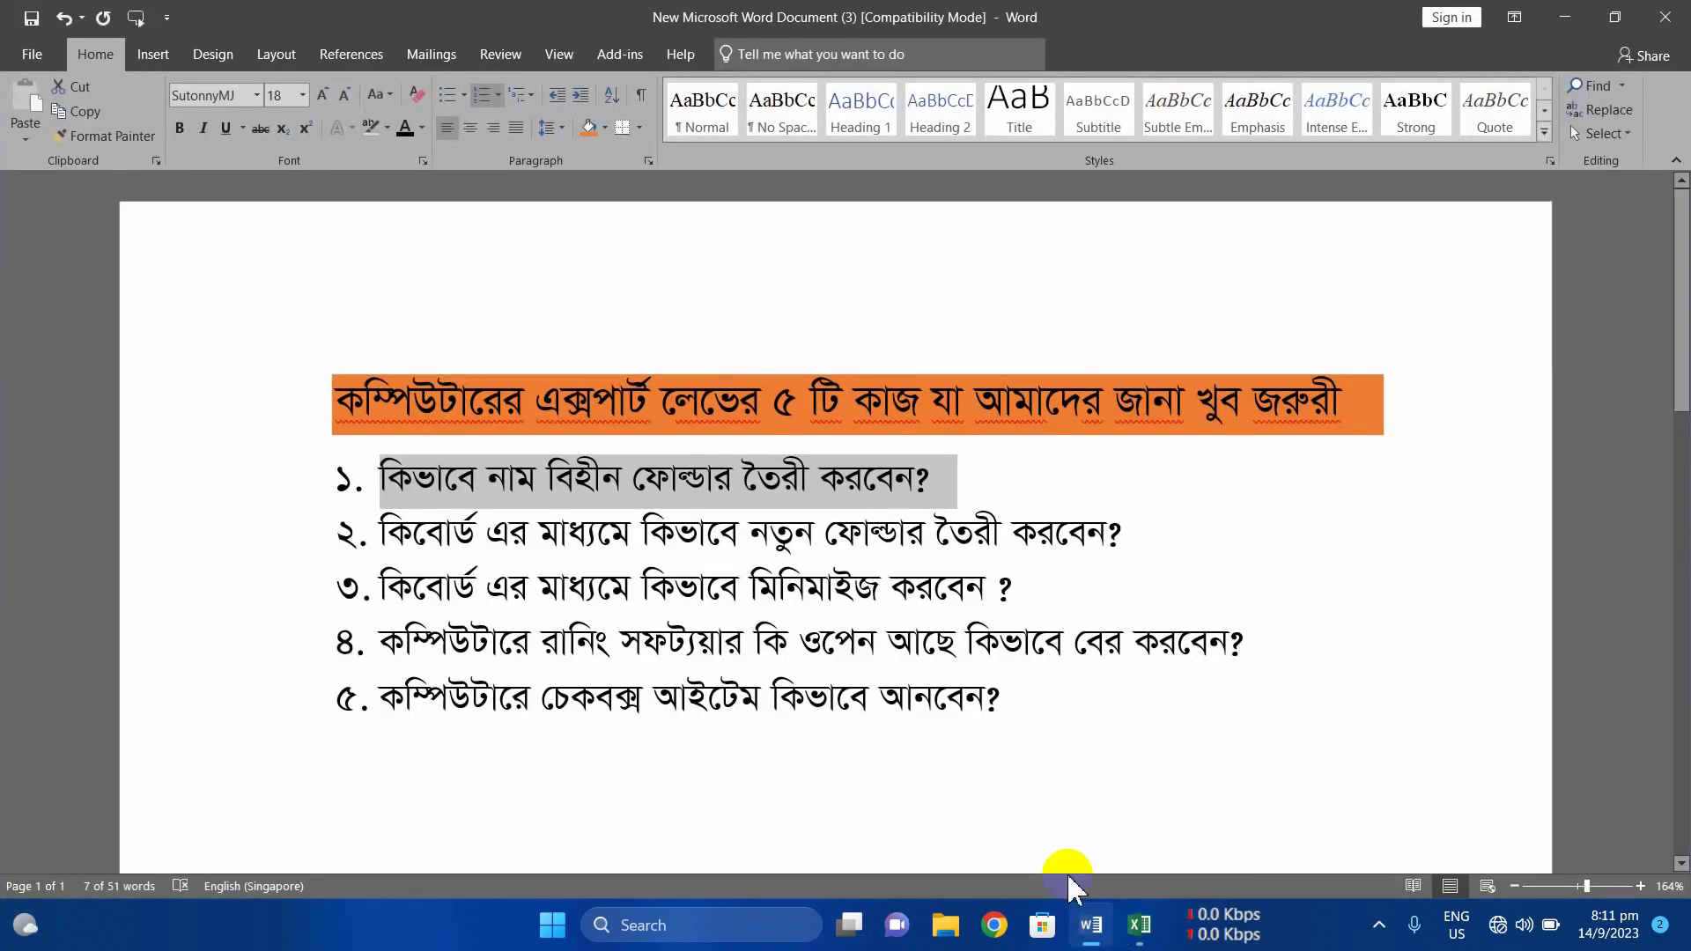
left_click(1564, 17)
right_click(890, 394)
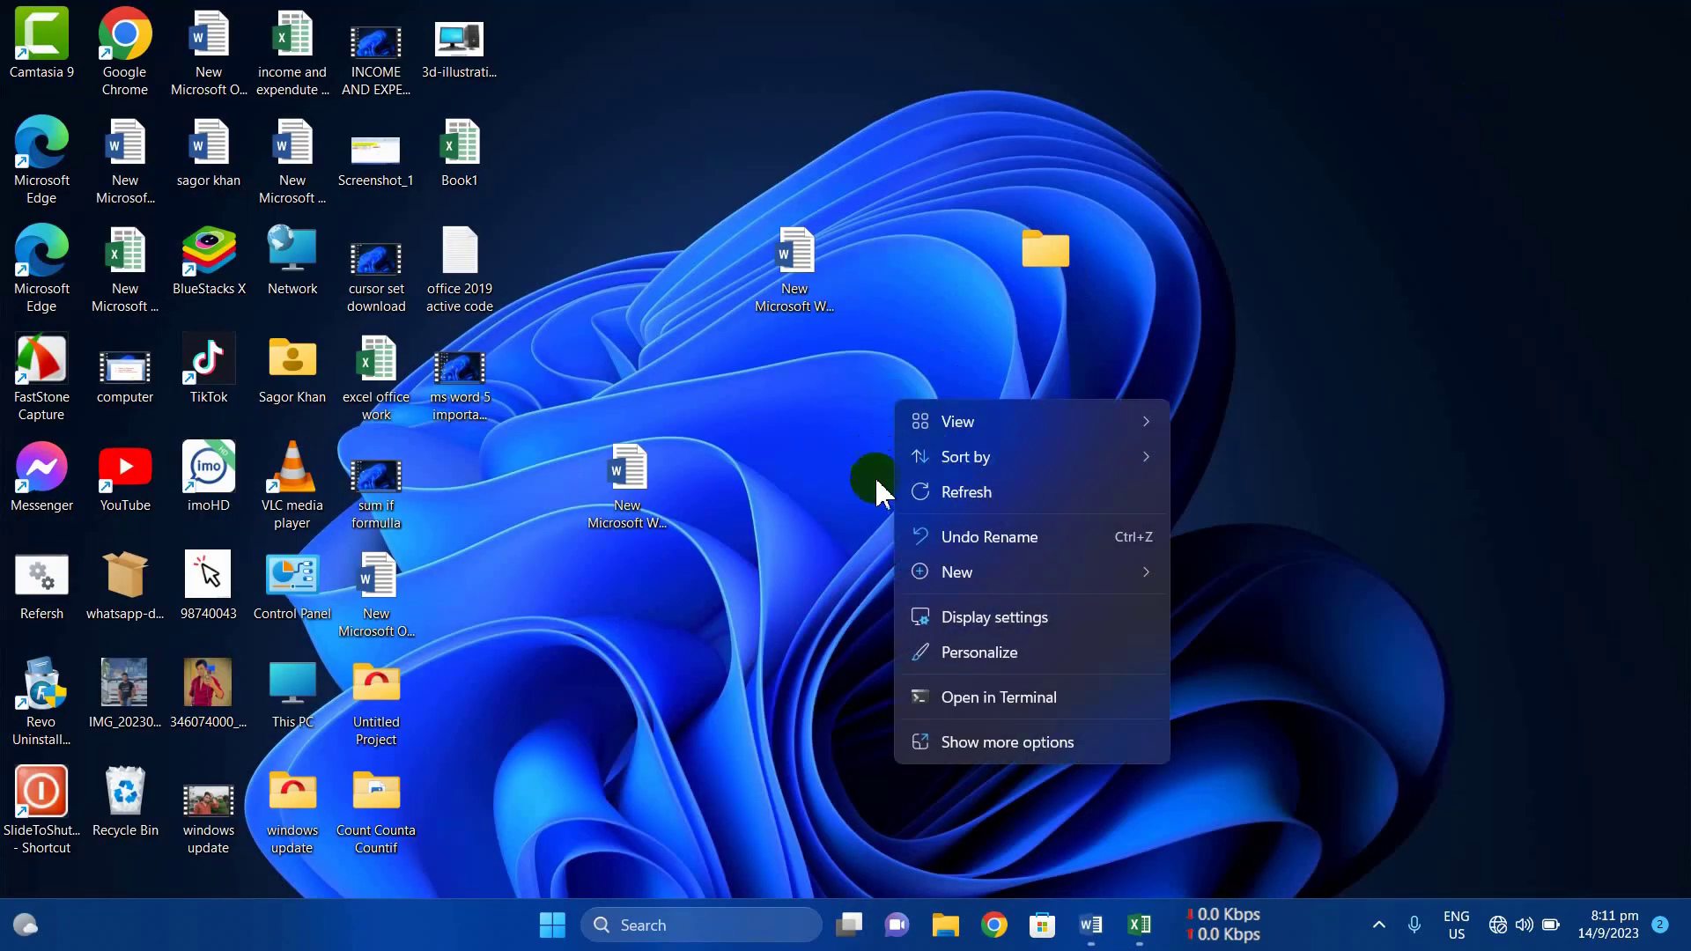
right_click(1317, 77)
left_click(1378, 172)
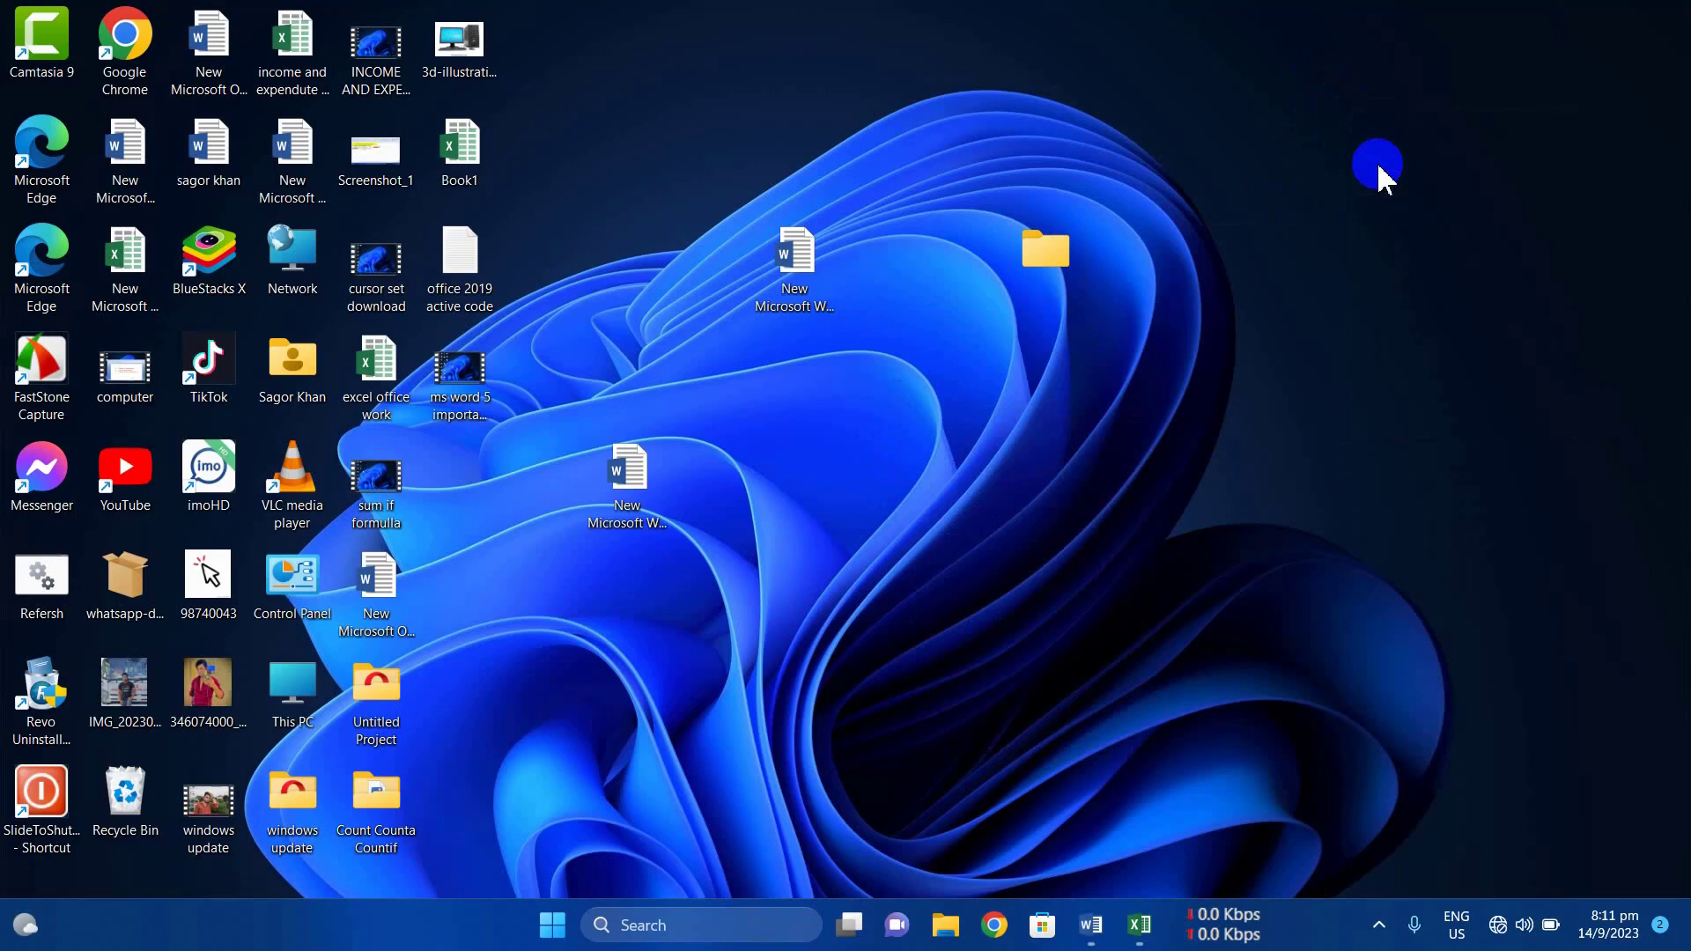
Create a new desktop folder, name it with the person's first name, and refresh the desktop
key("ctrl+shift+n")
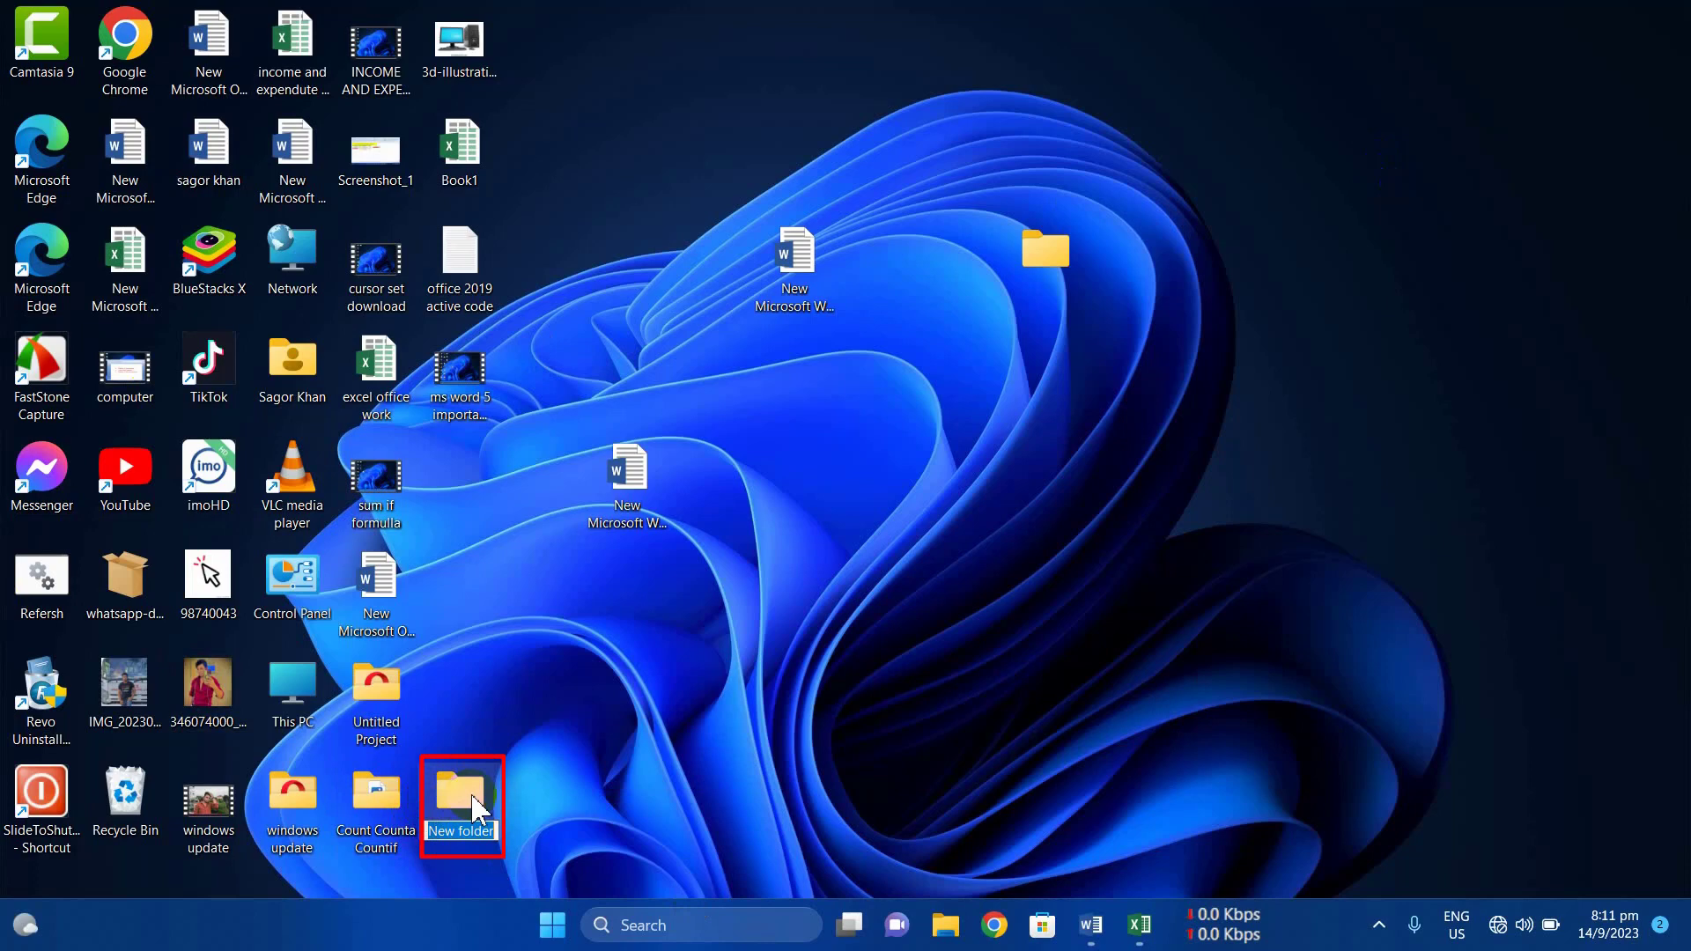
key("BackSpace")
type("ajim")
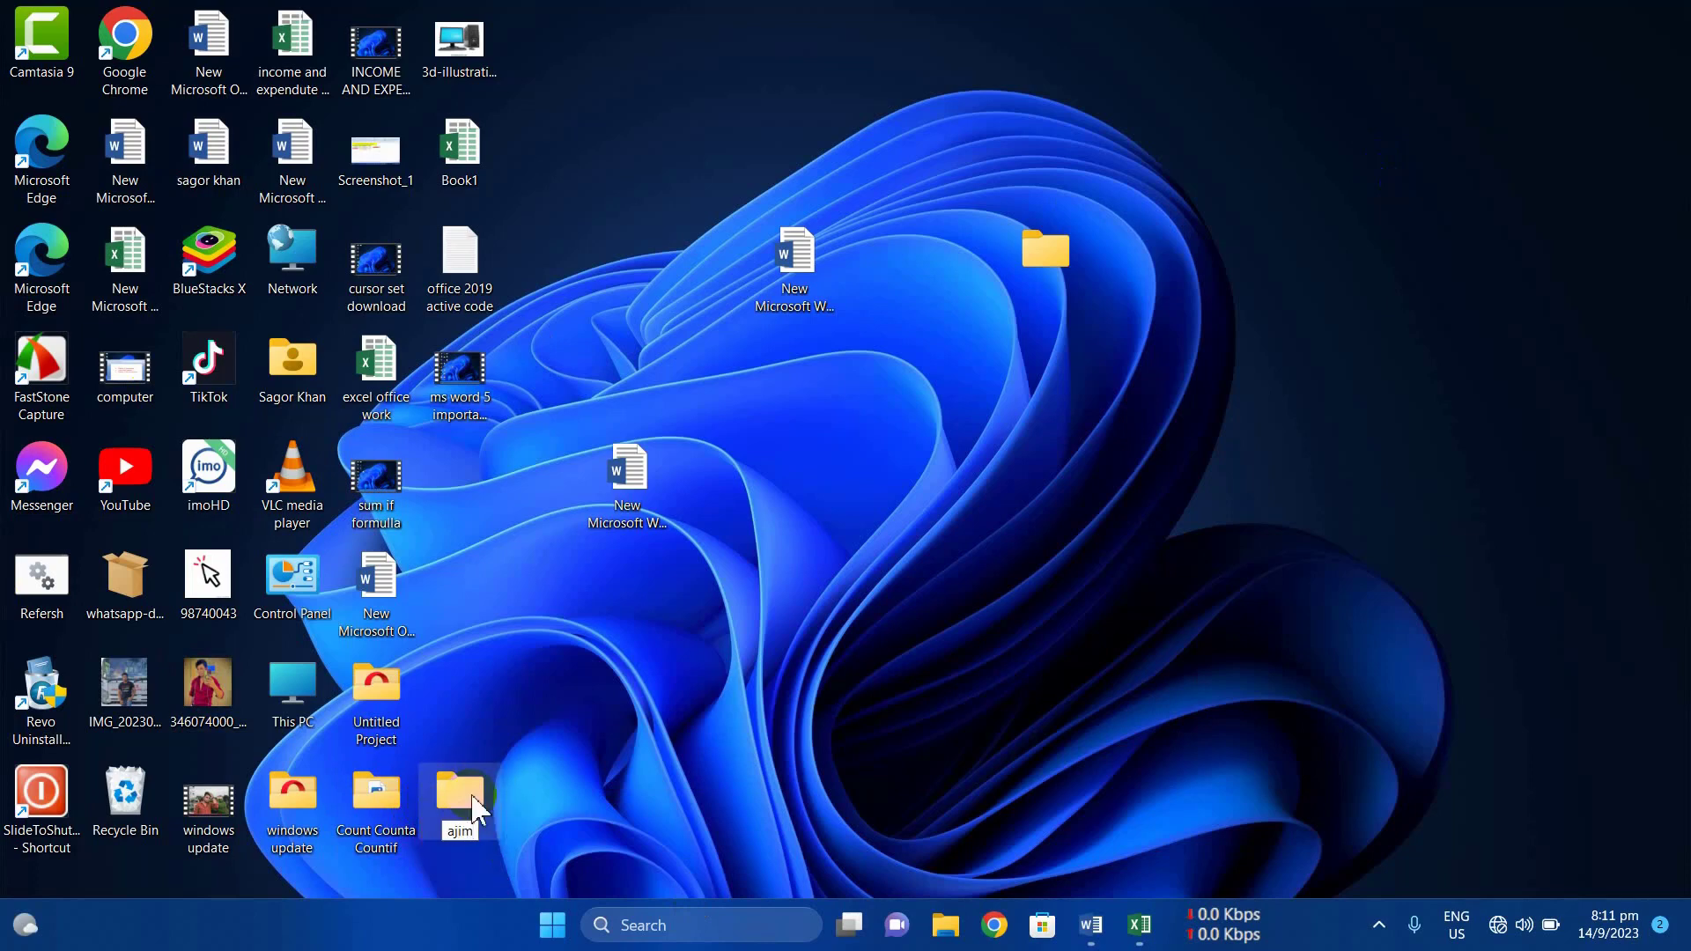
key("Return")
right_click(1224, 225)
left_click(1322, 325)
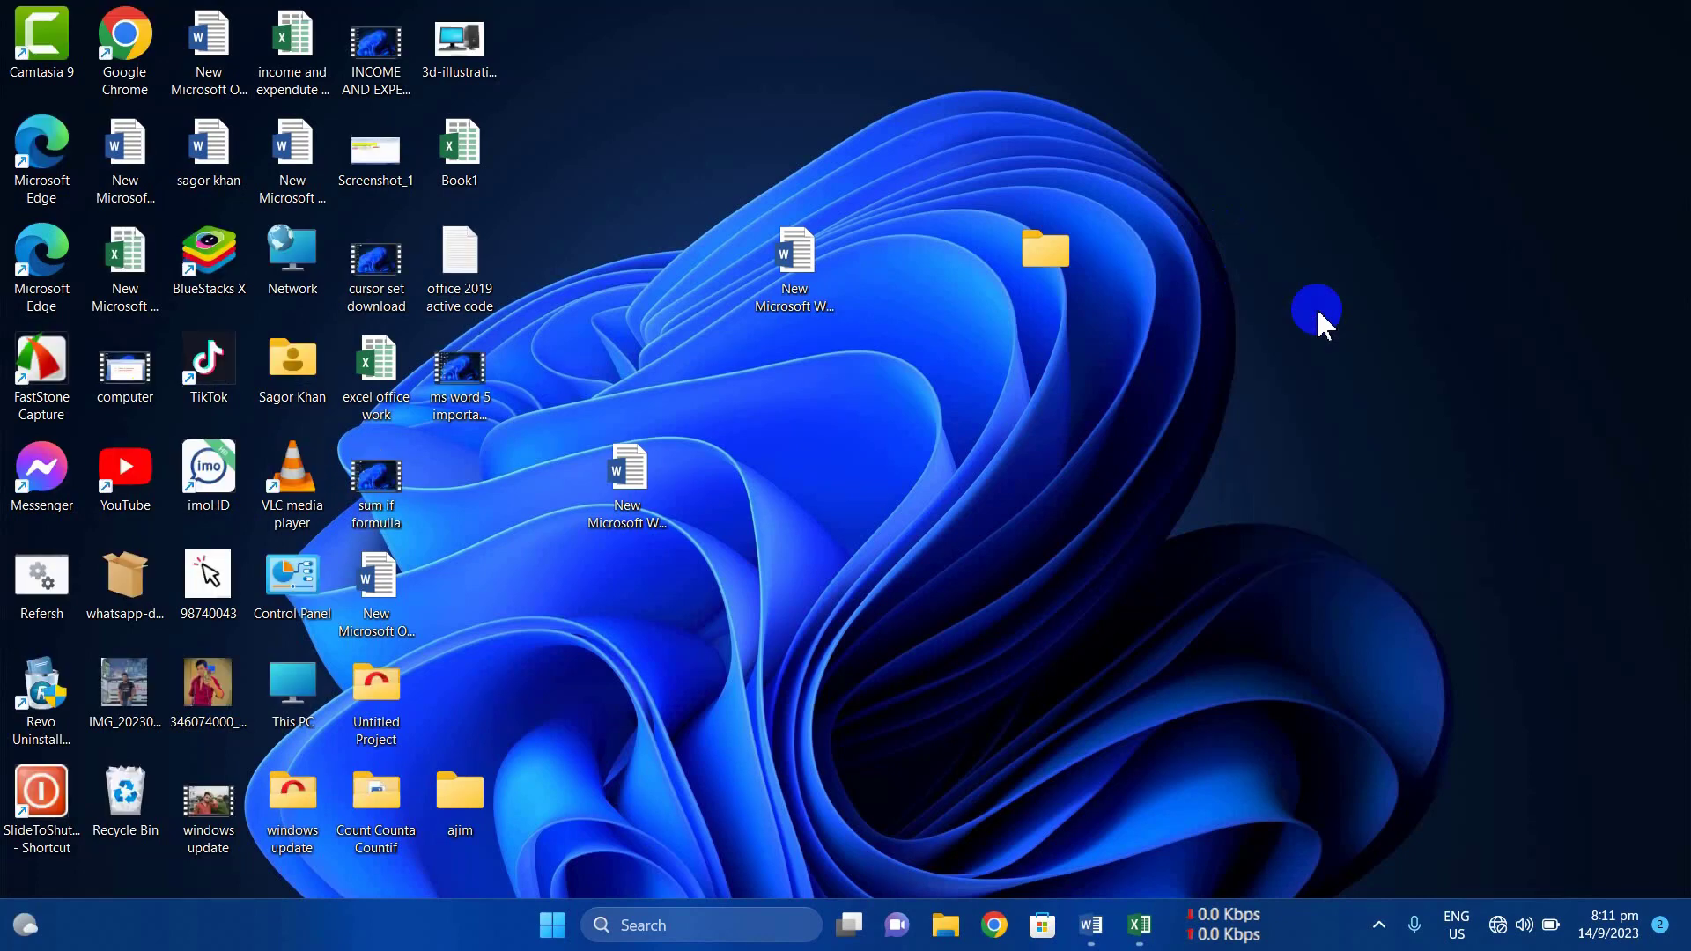
Create another new folder on the desktop and keep its default name
key("ctrl+shift+n")
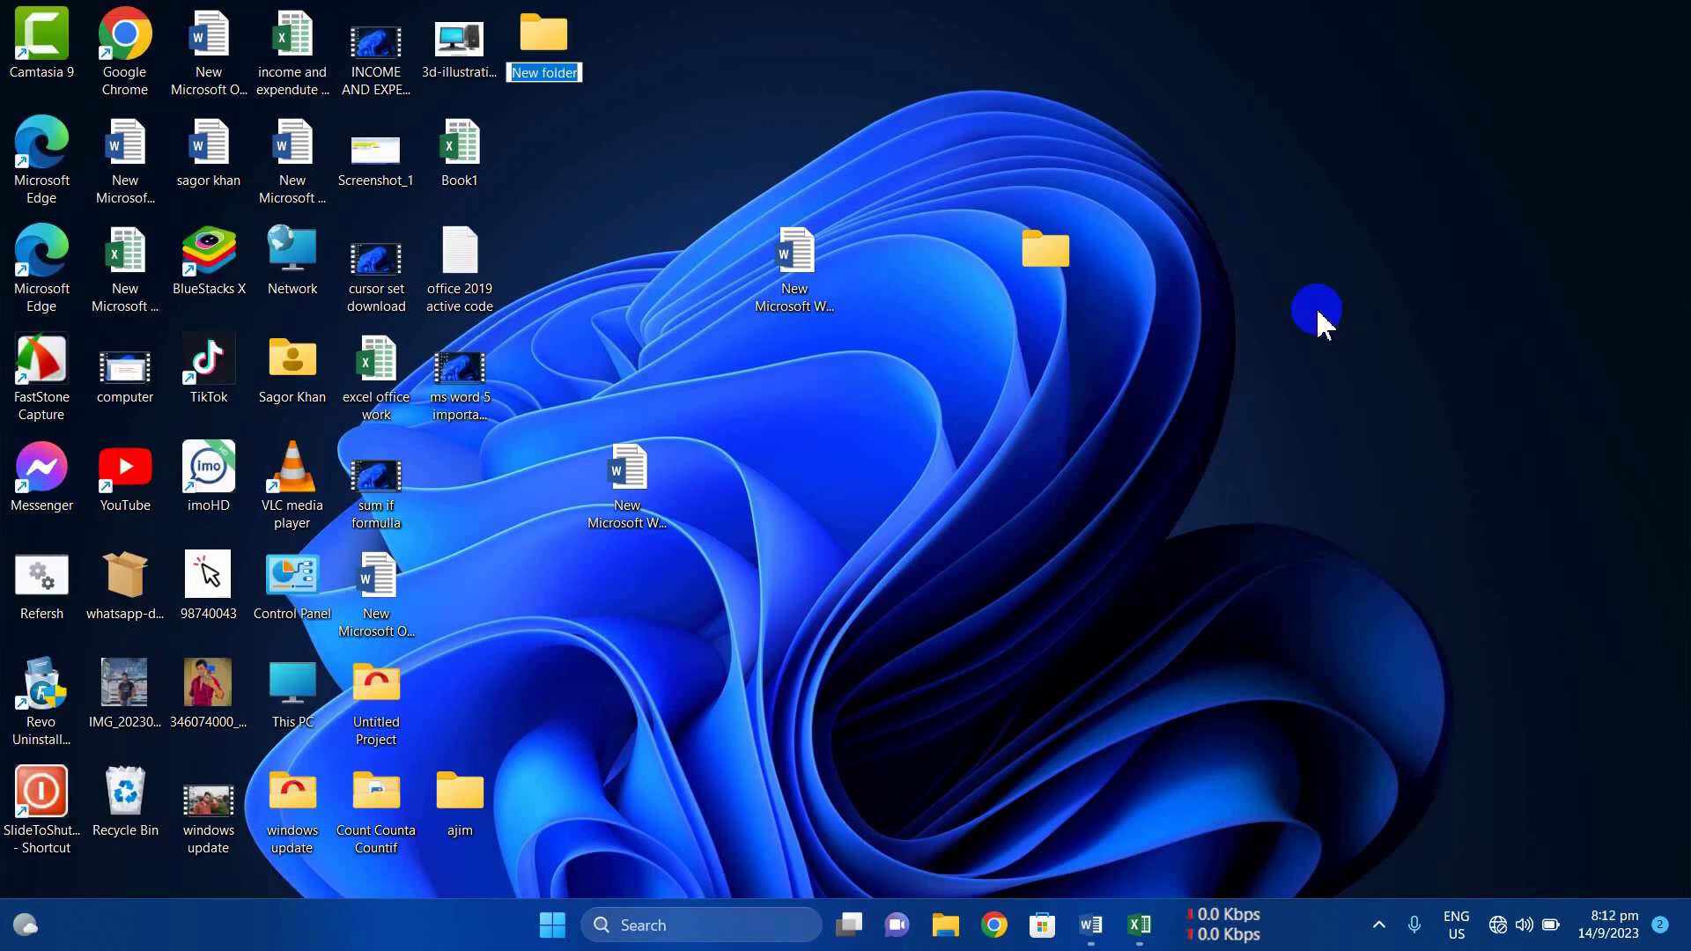
key("Return")
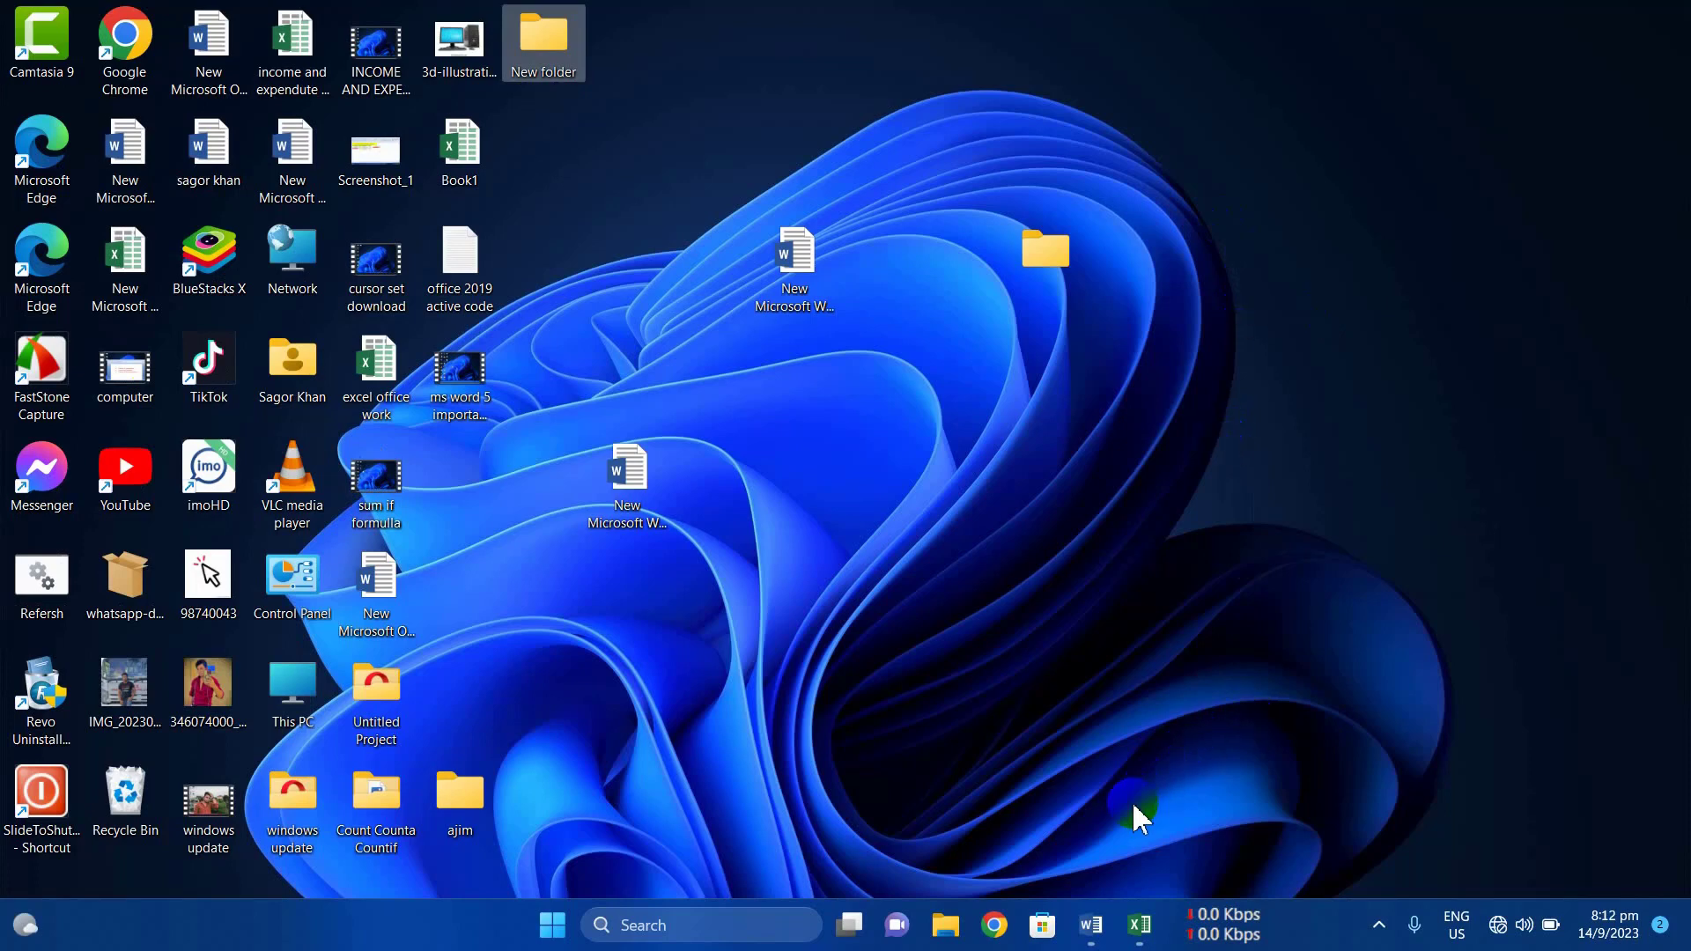
Bring up the Word document and the Excel workbook, and minimize the two windows one at a time
left_click(1092, 923)
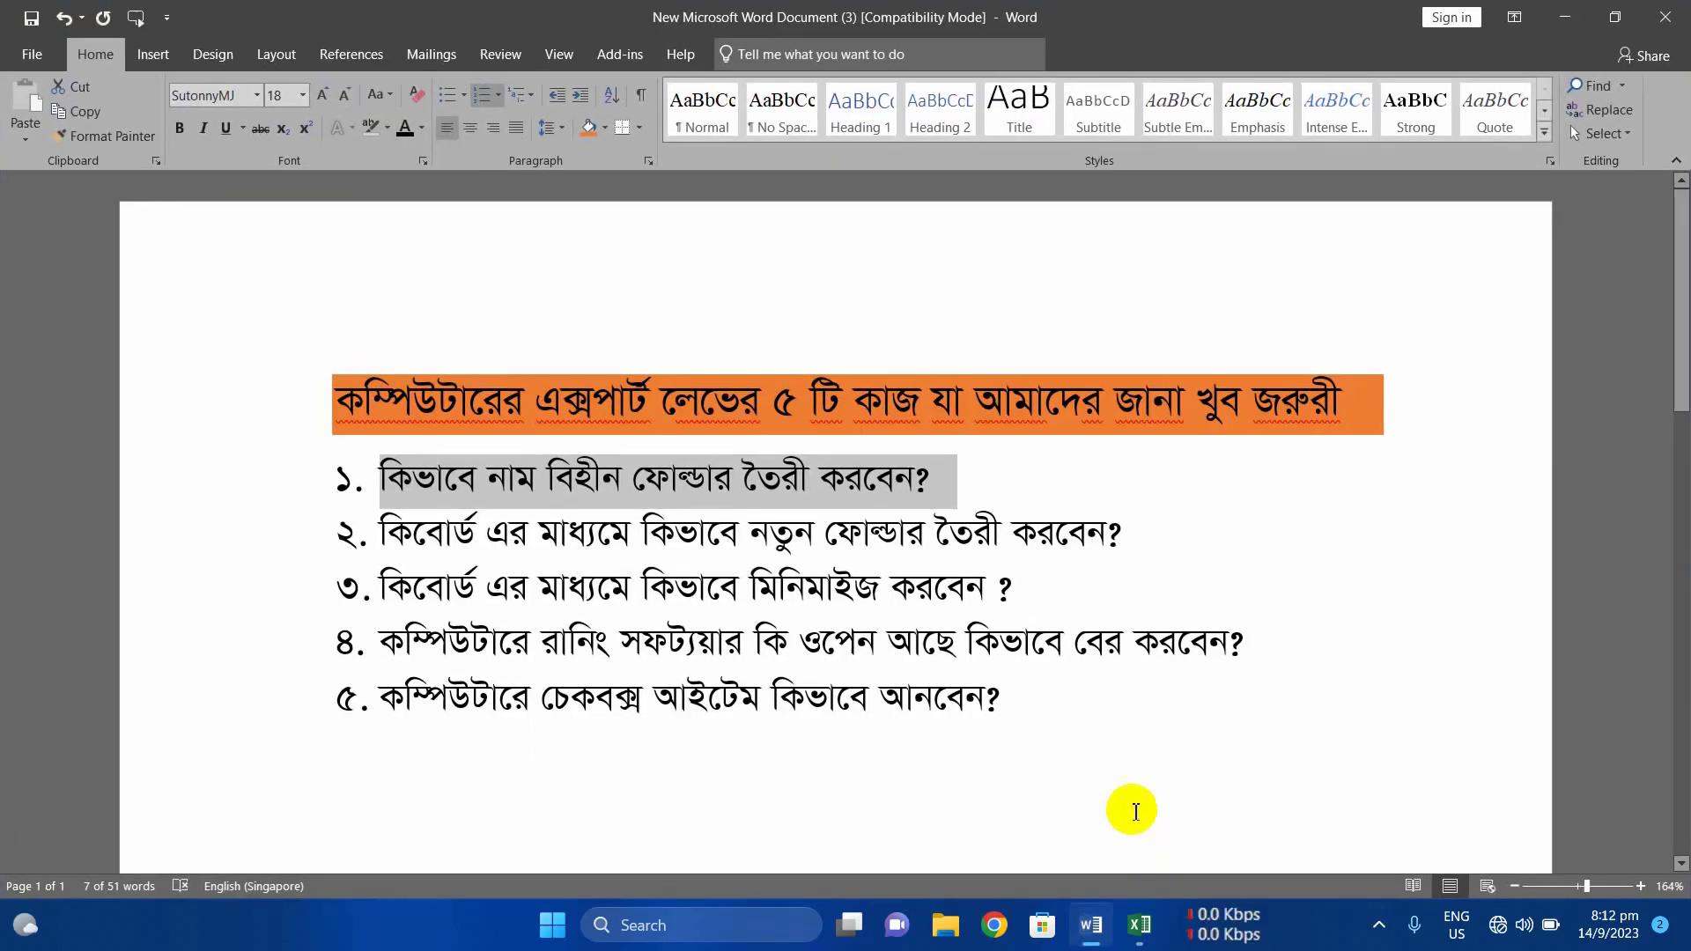
left_click(1133, 804)
left_click(1143, 936)
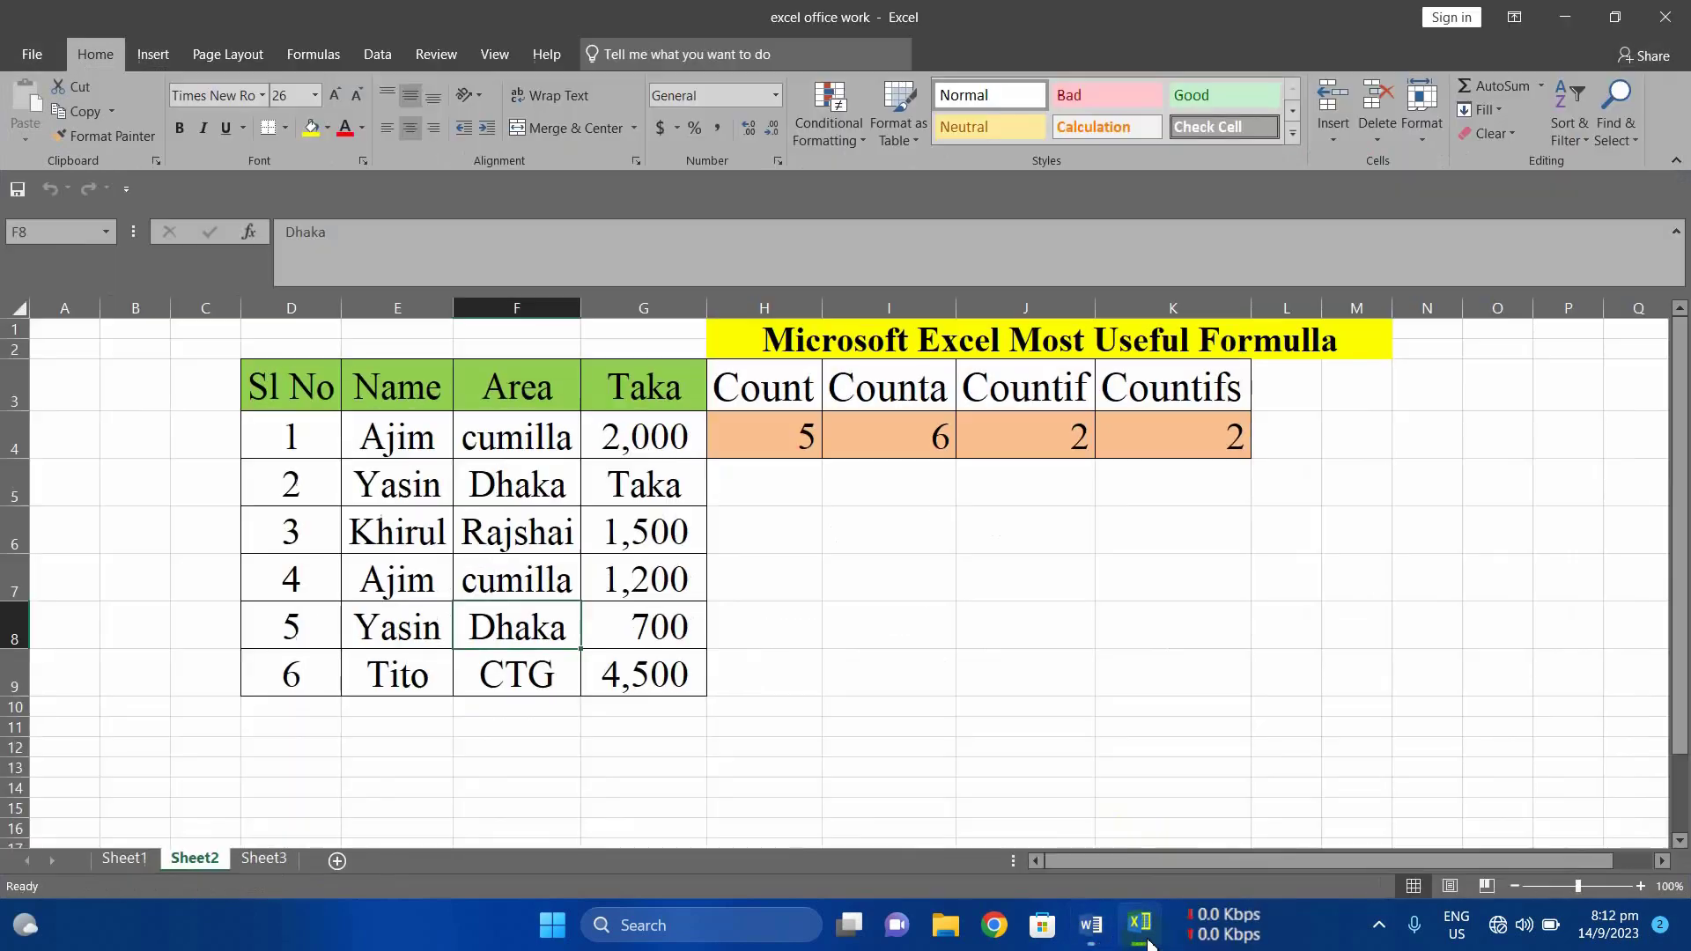
left_click(1091, 935)
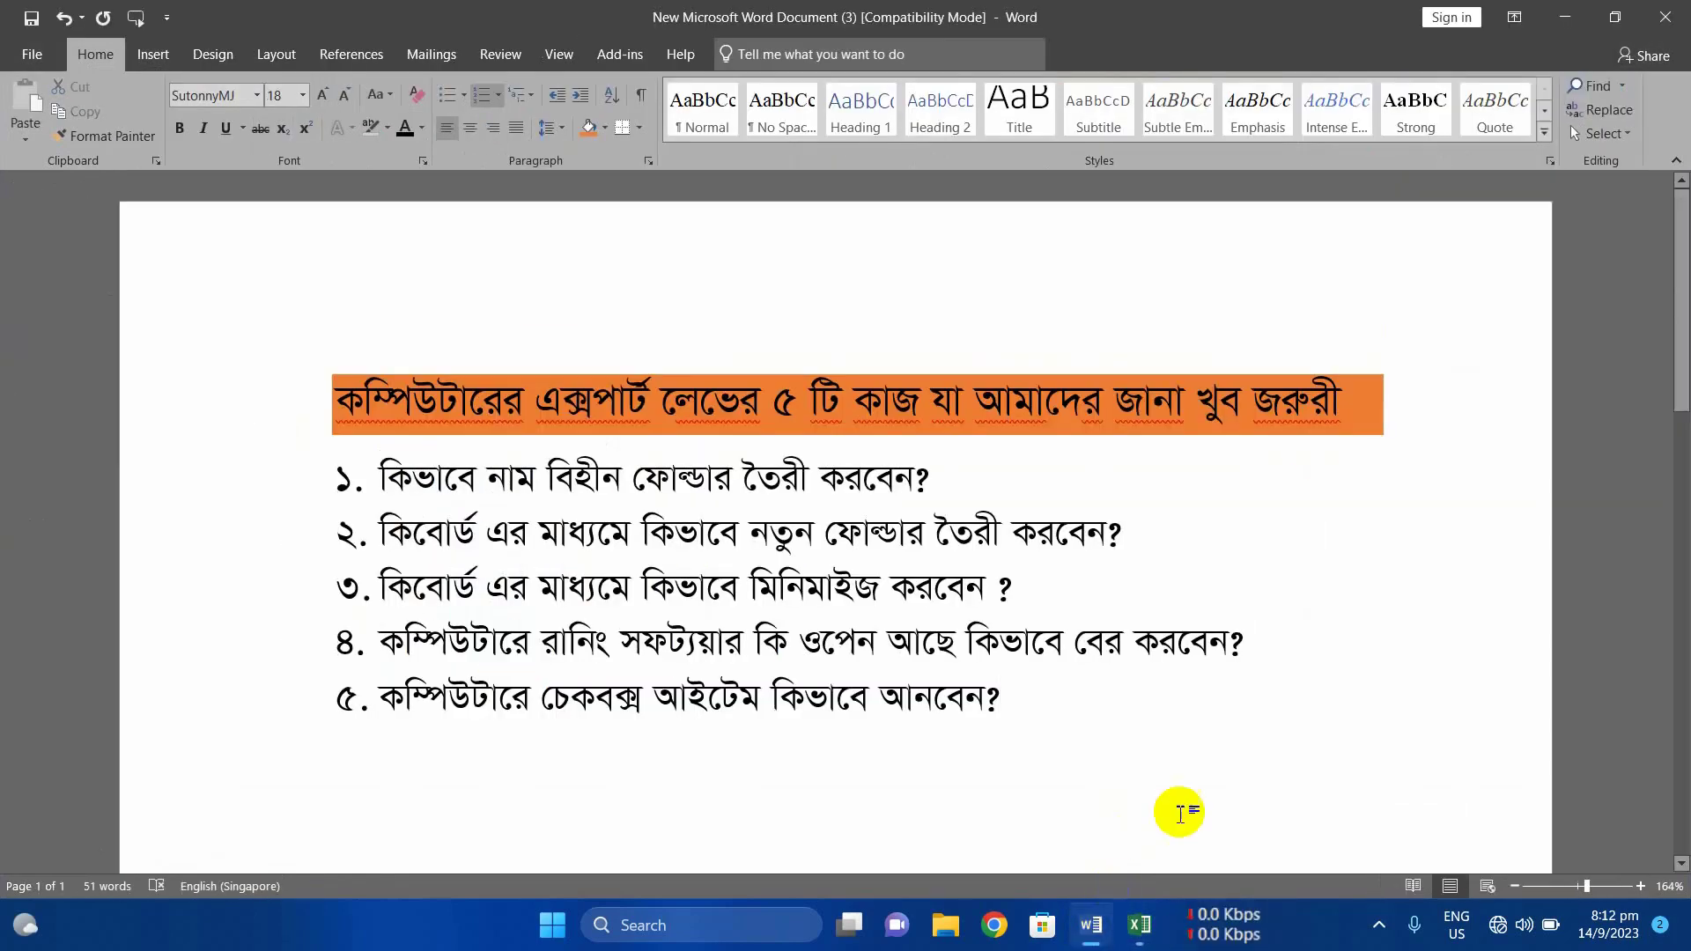
left_click(1574, 35)
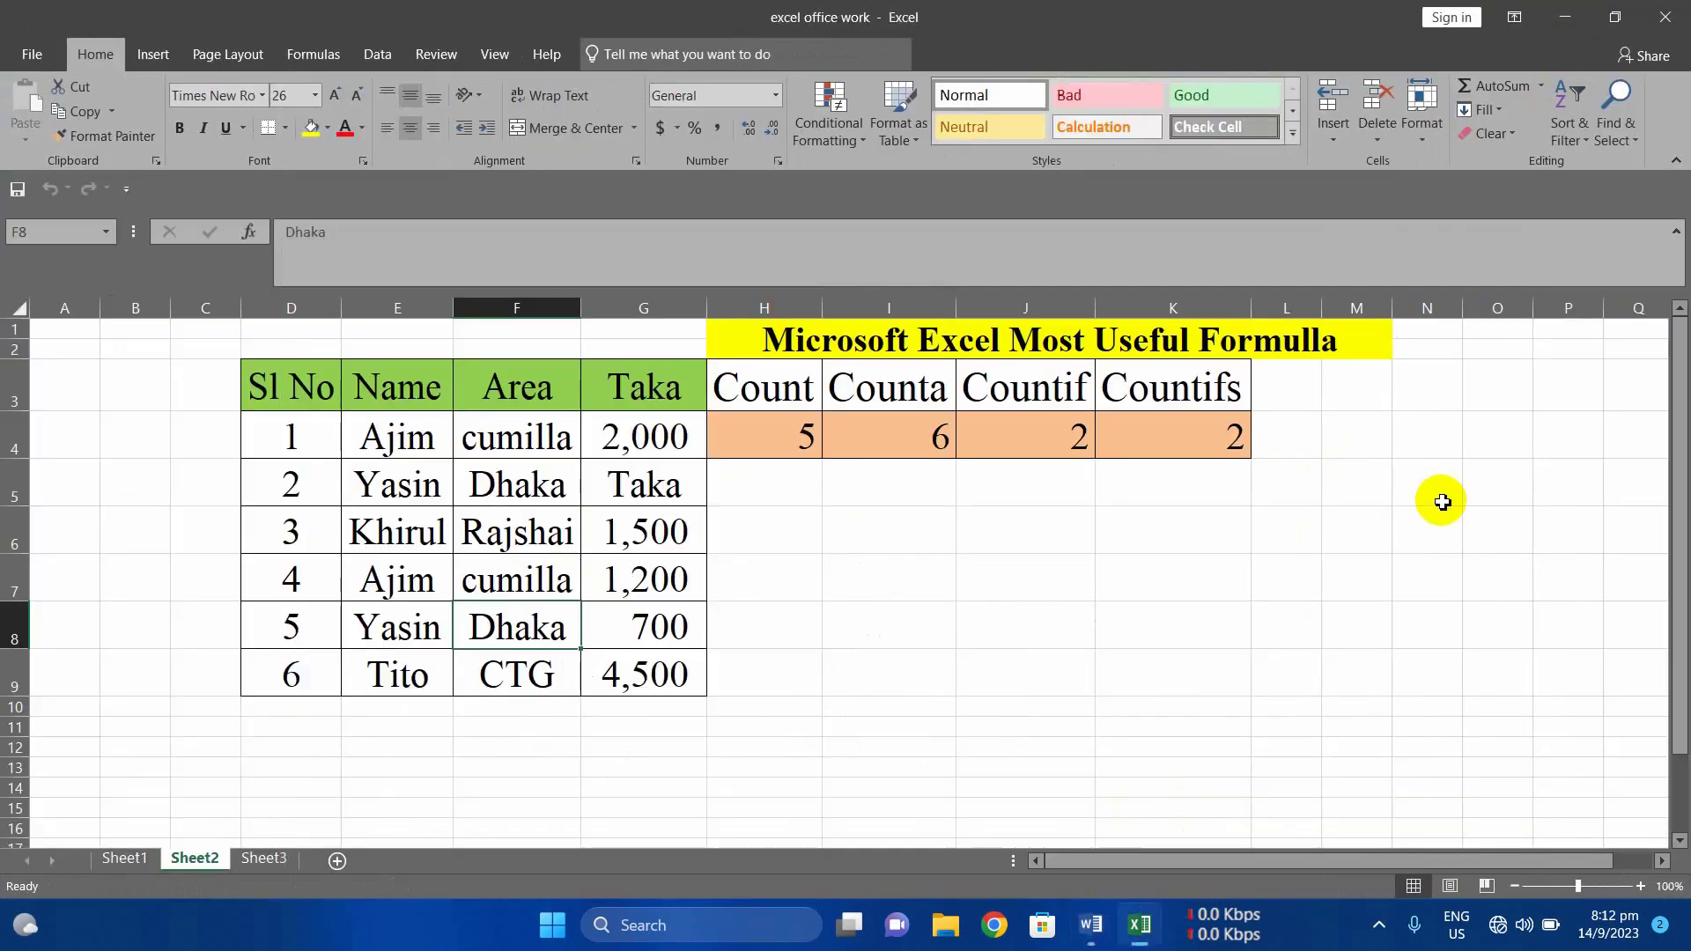
left_click(1583, 33)
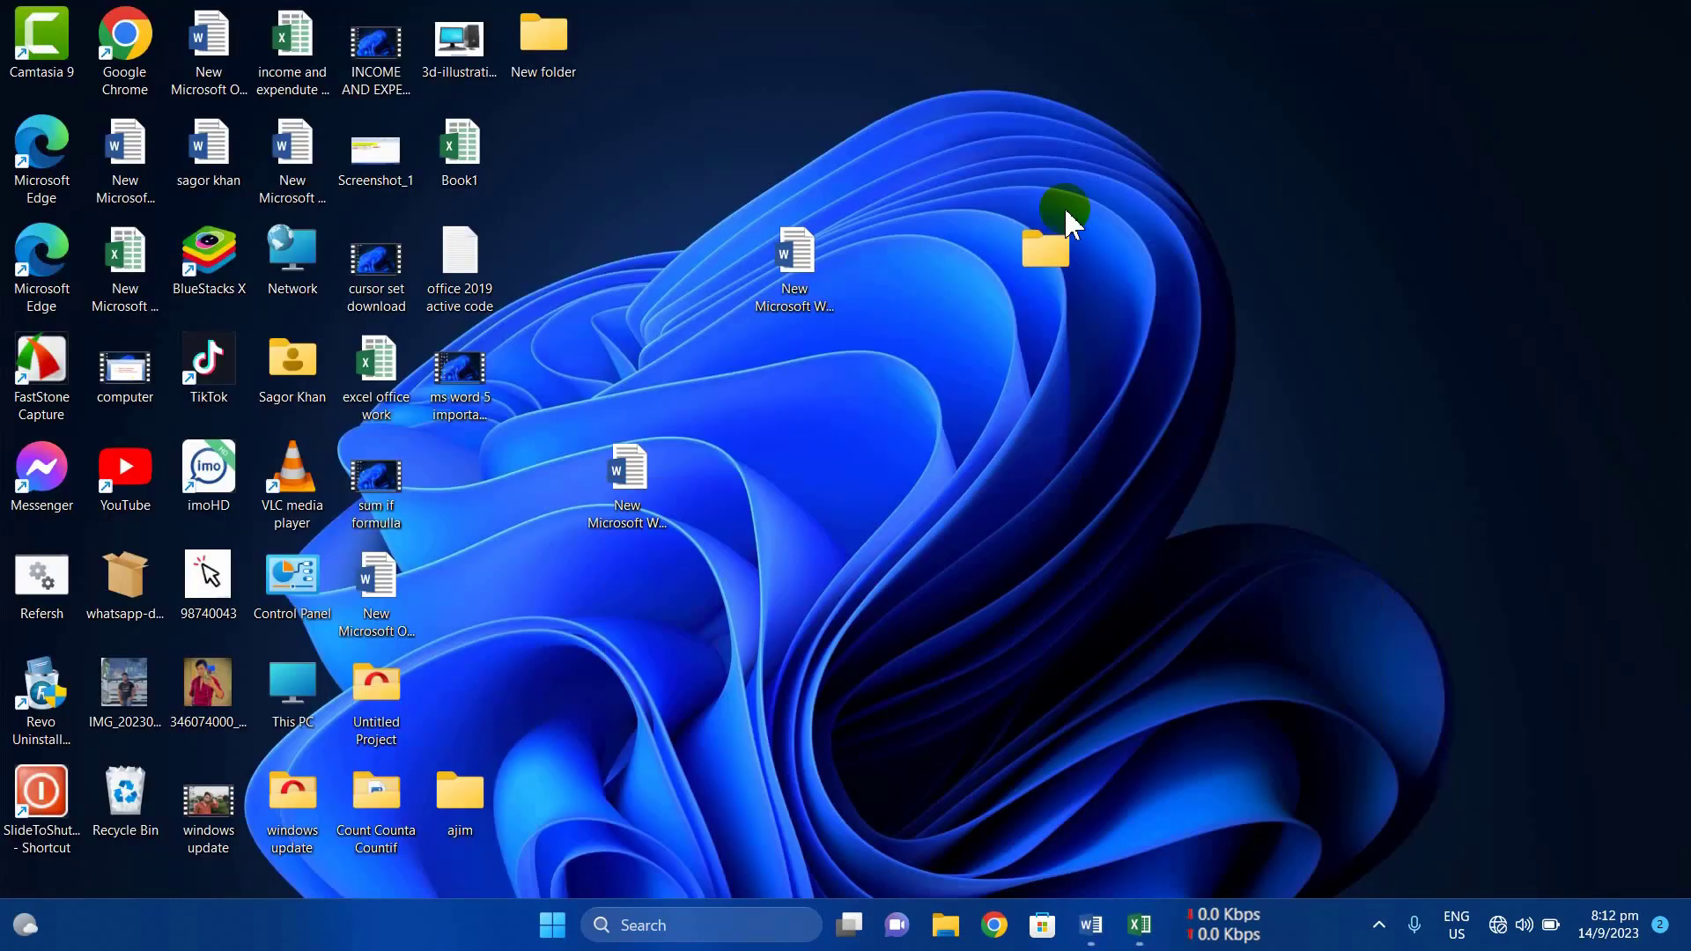
Restore the Excel and Word windows and minimize all open windows at once
left_click(1138, 925)
left_click(1091, 924)
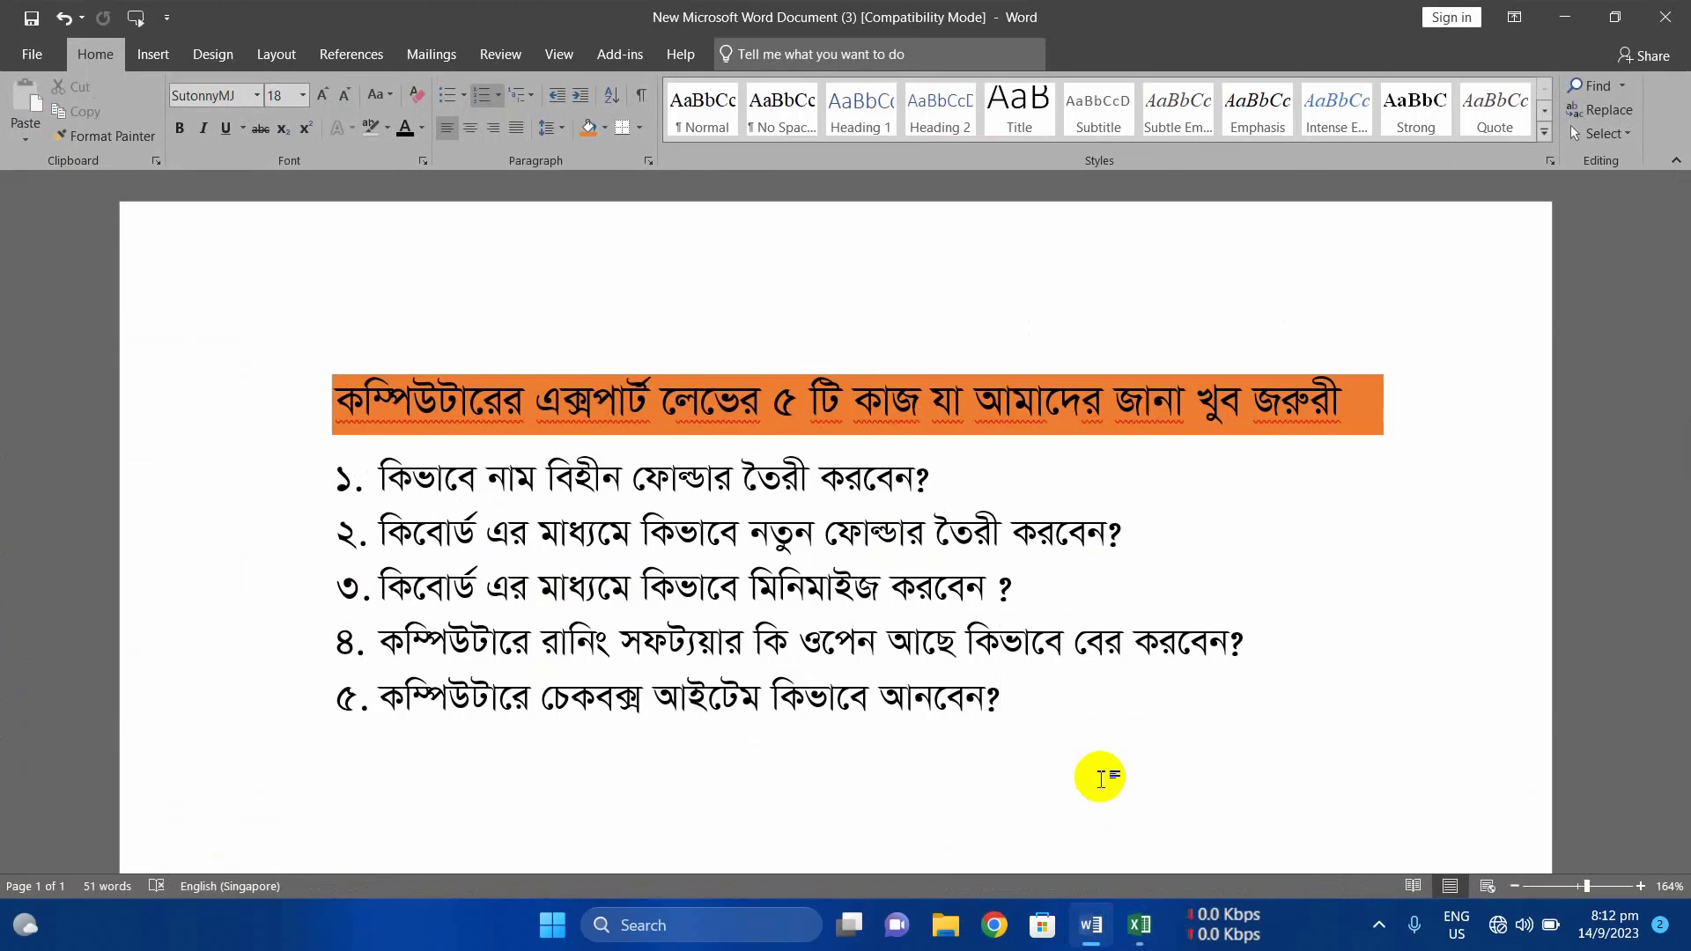
key("super+m")
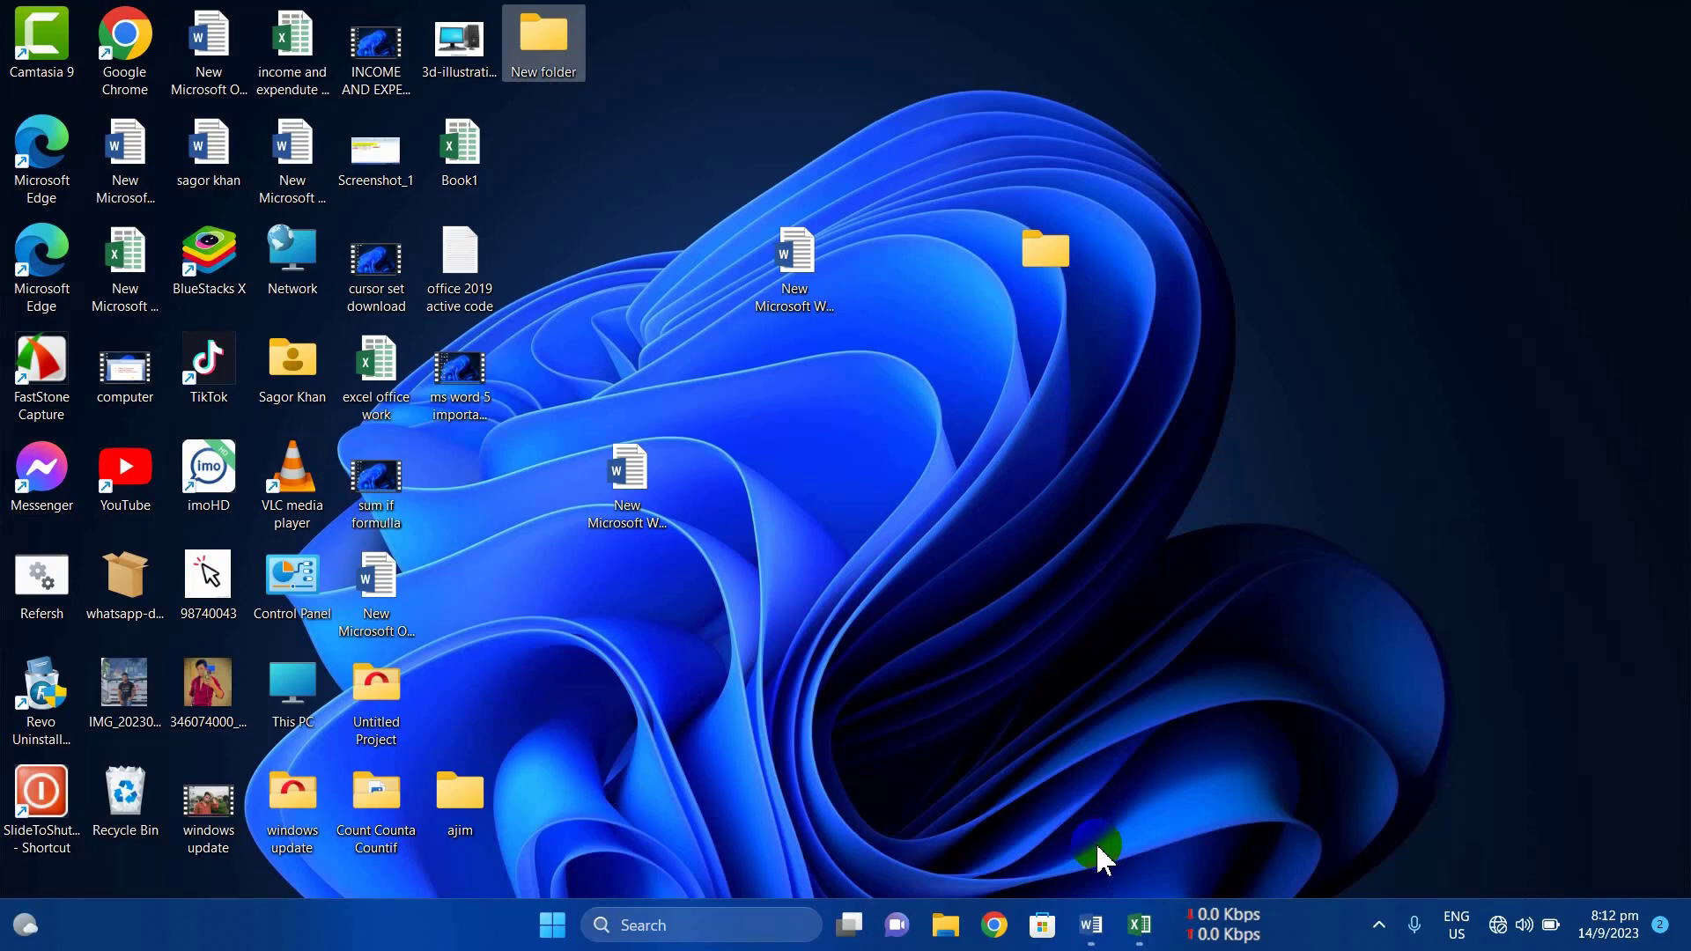
Restore the Word document, show the desktop, and bring the Word document back up
left_click(1091, 925)
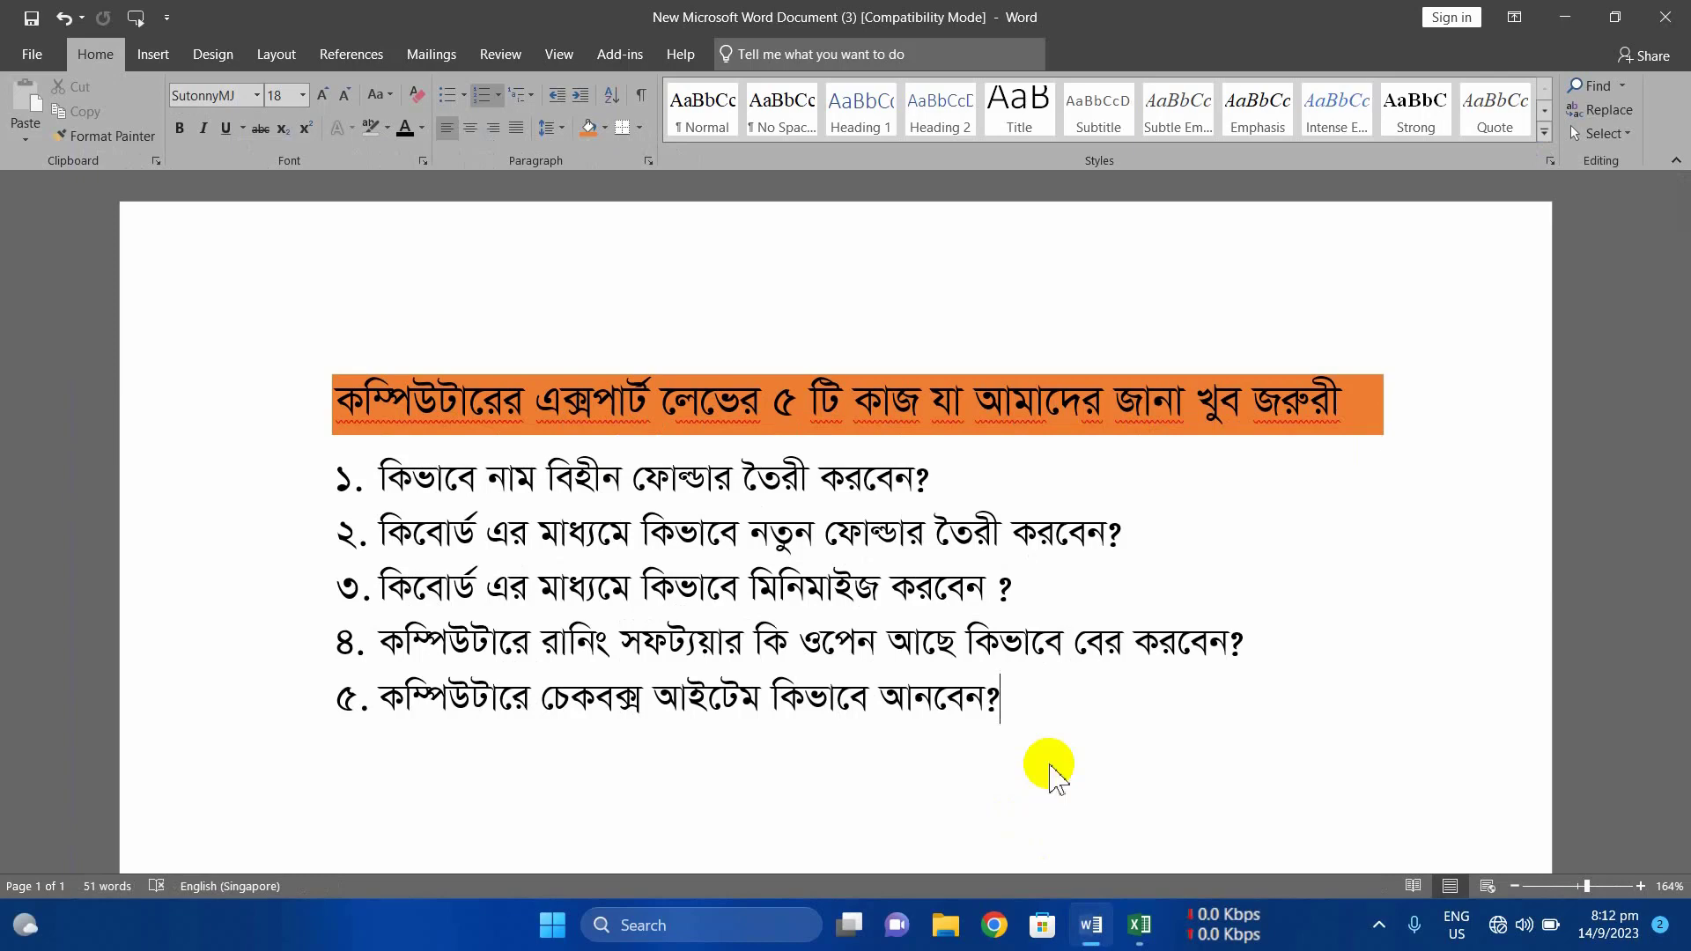
key("super+d")
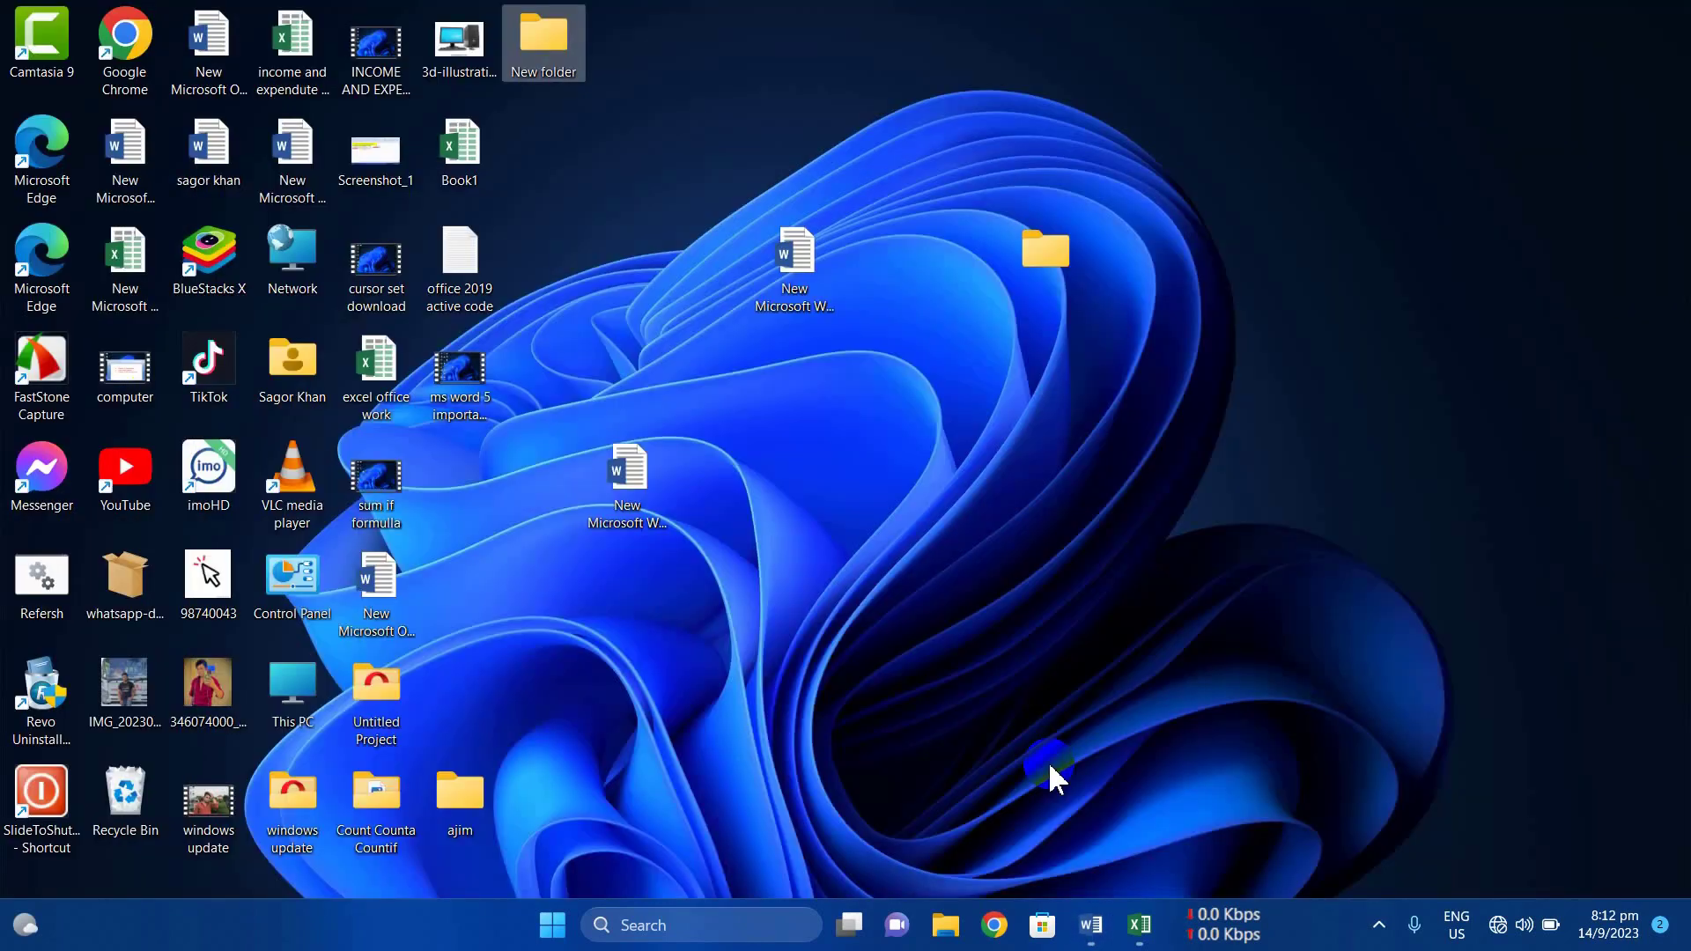
mouse_move(1091, 925)
left_click(1070, 845)
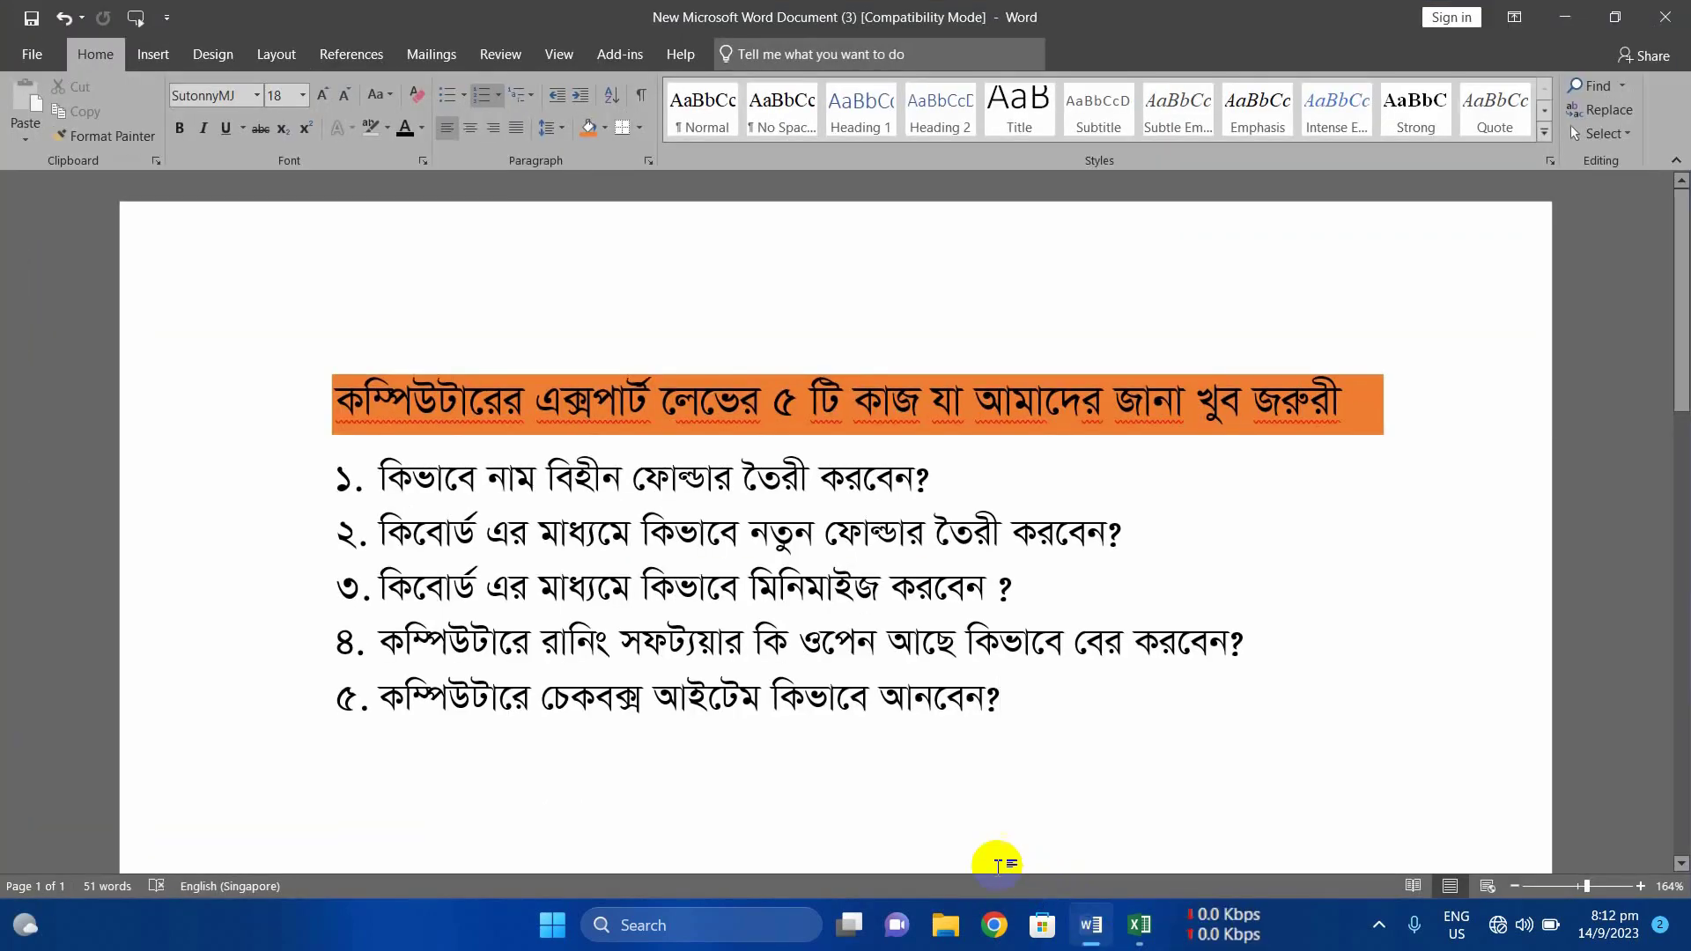